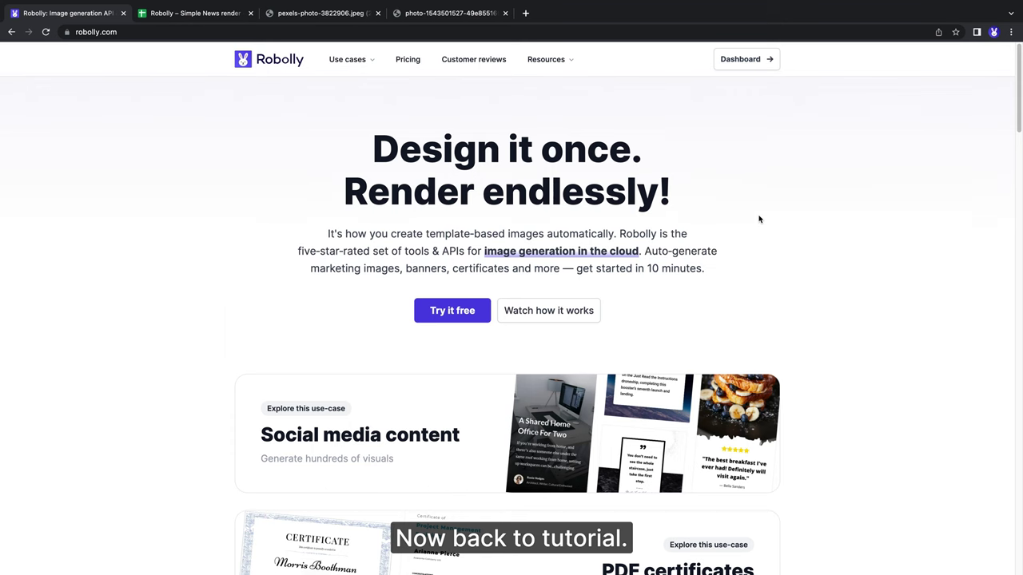
- Go to the dashboard's Template gallery and filter it to #news templates
left_click(727, 60)
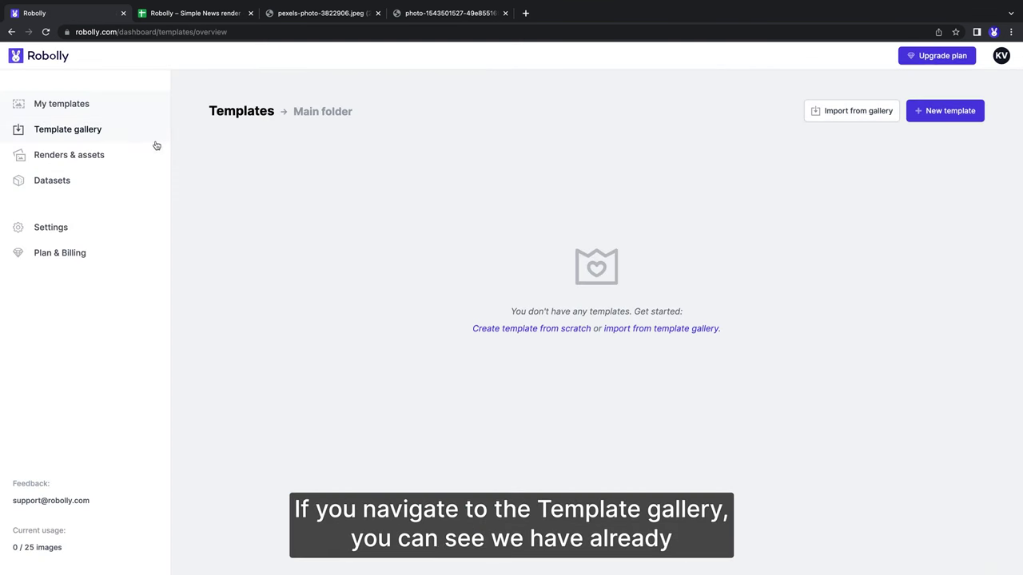
left_click(153, 139)
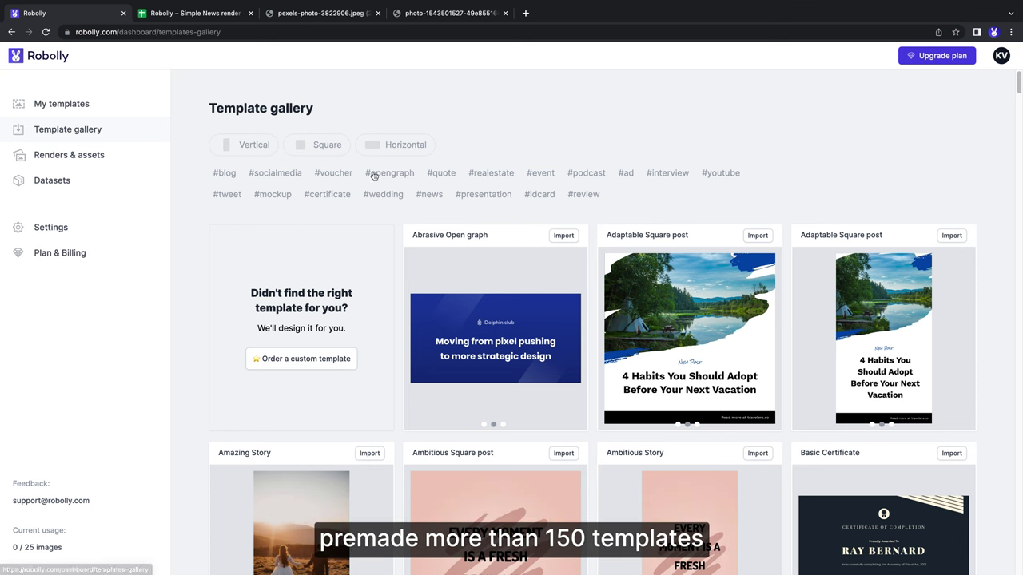
left_click(438, 196)
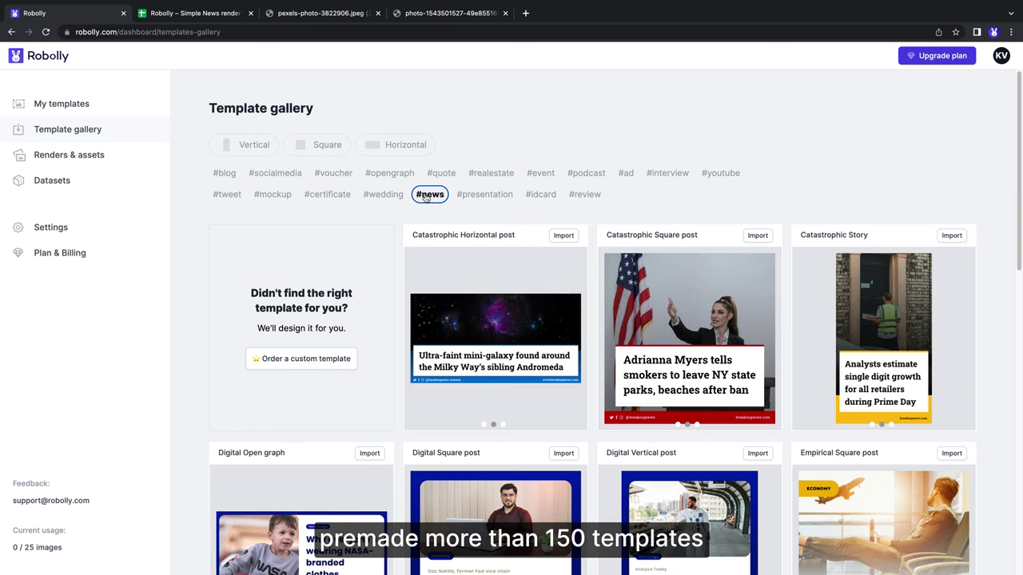
- Preview the Outspoken Square post template, then close the preview
scroll(395, 212, "down", 8)
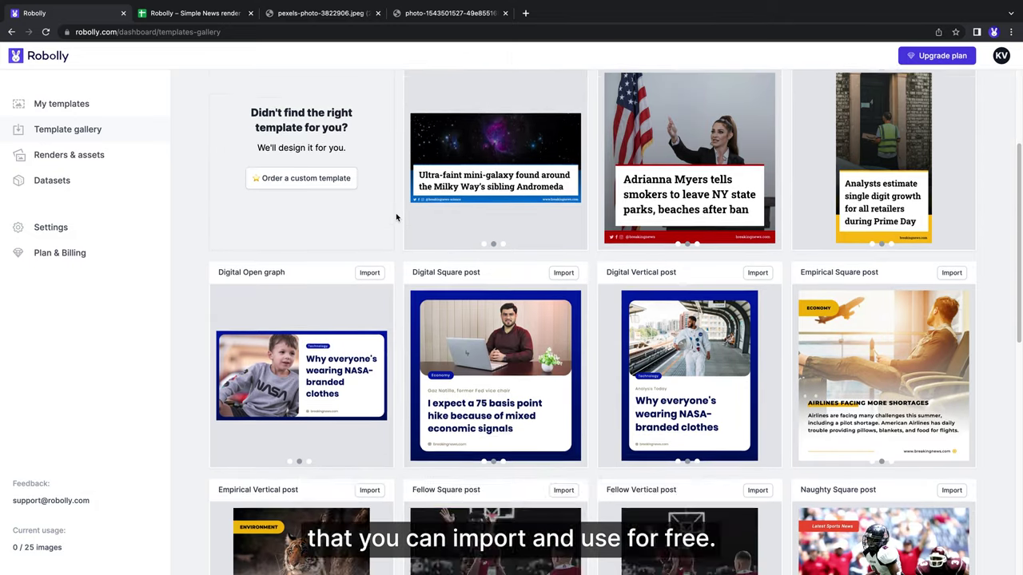
scroll(396, 212, "down", 3)
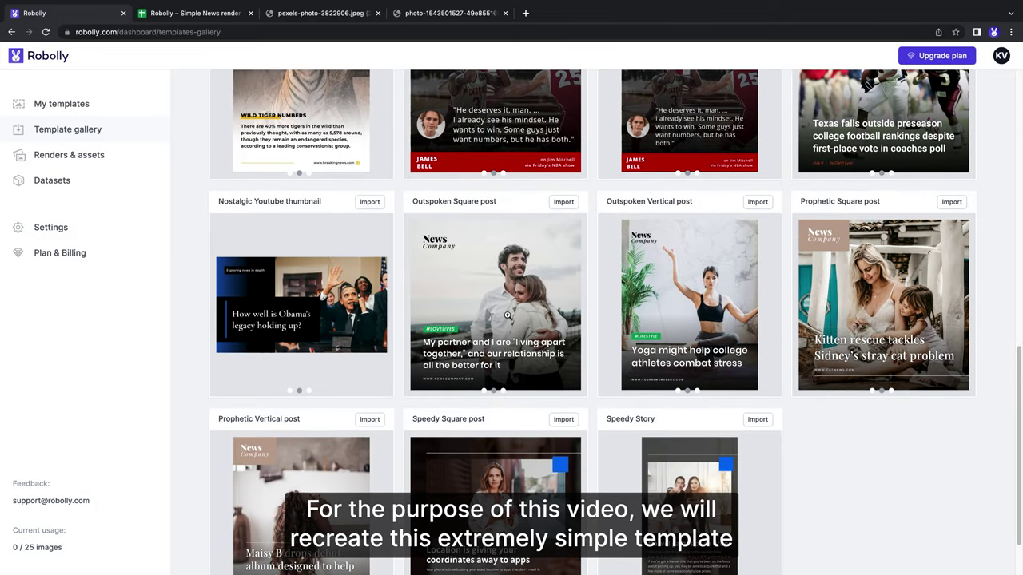
left_click(508, 314)
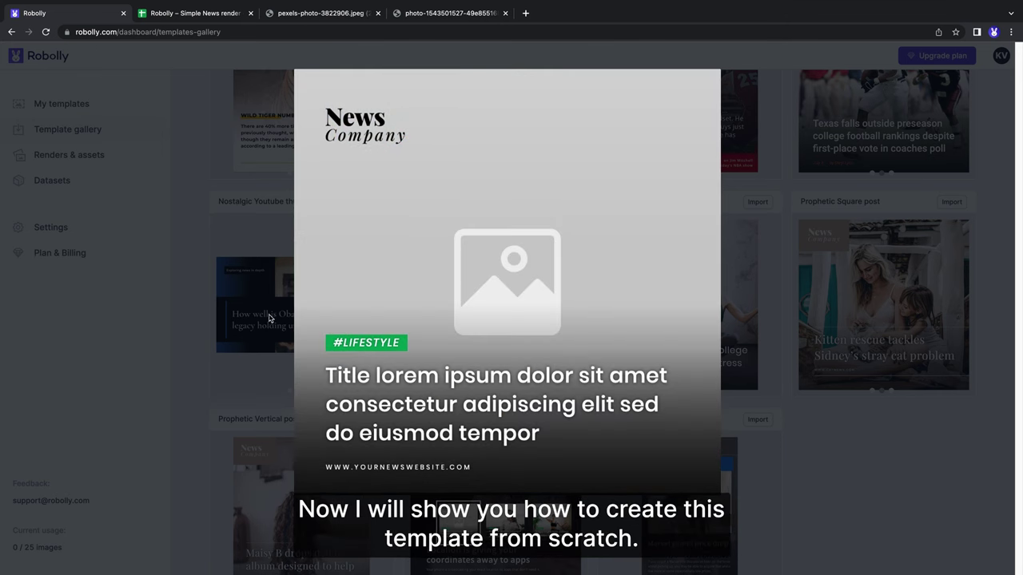
left_click(199, 226)
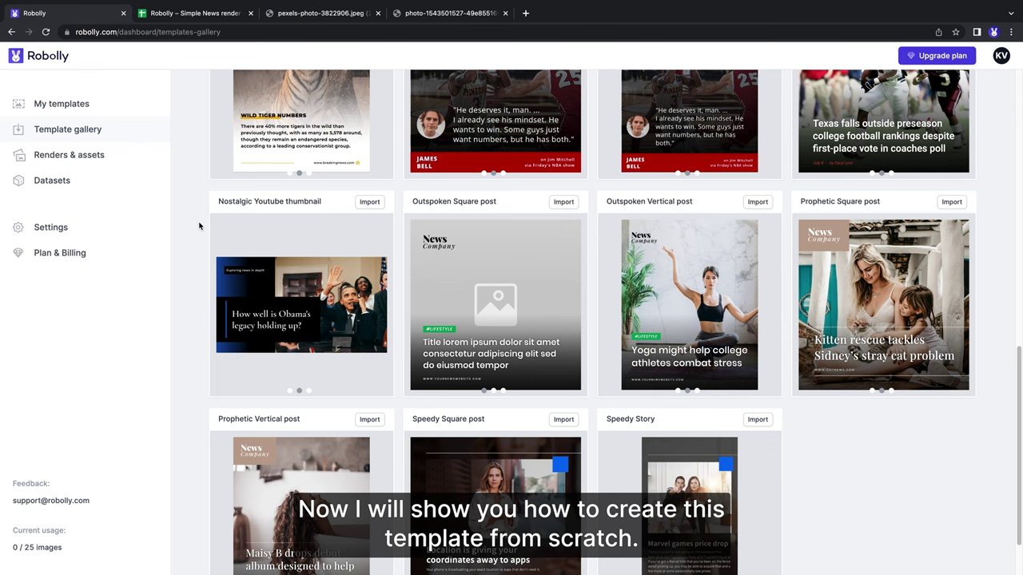
- Create a new blank 1080×1080 template from My templates
left_click(131, 103)
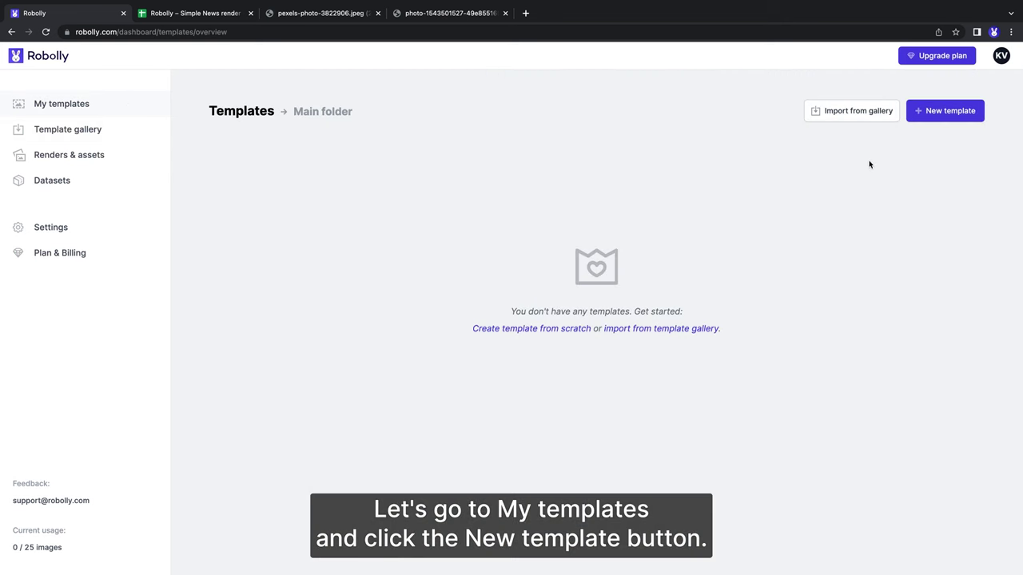
left_click(935, 120)
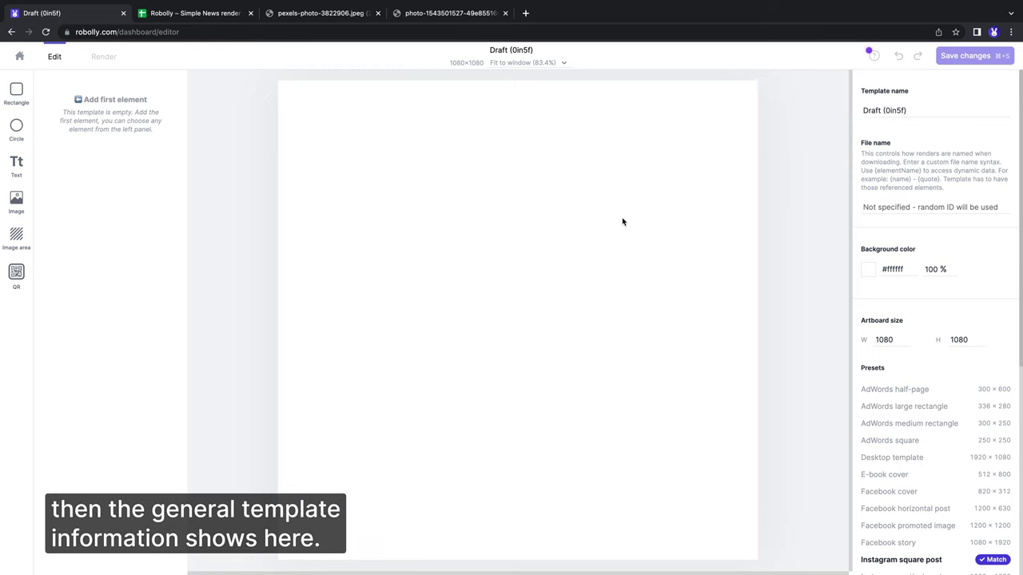
- Rename the template to 'Simple news – square post'
left_click(872, 111)
key("super+a")
type("Simple news ")
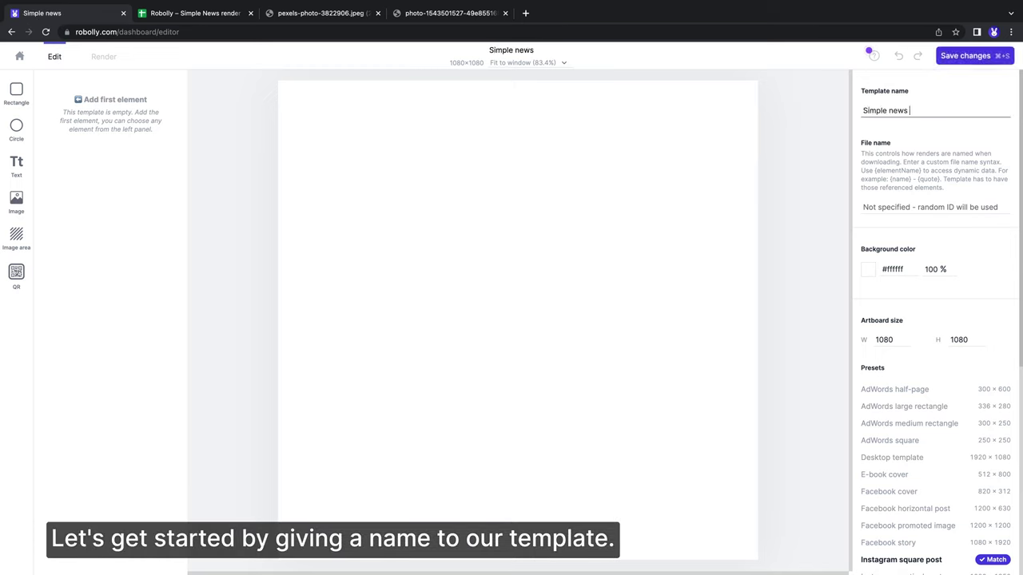
type("– square post")
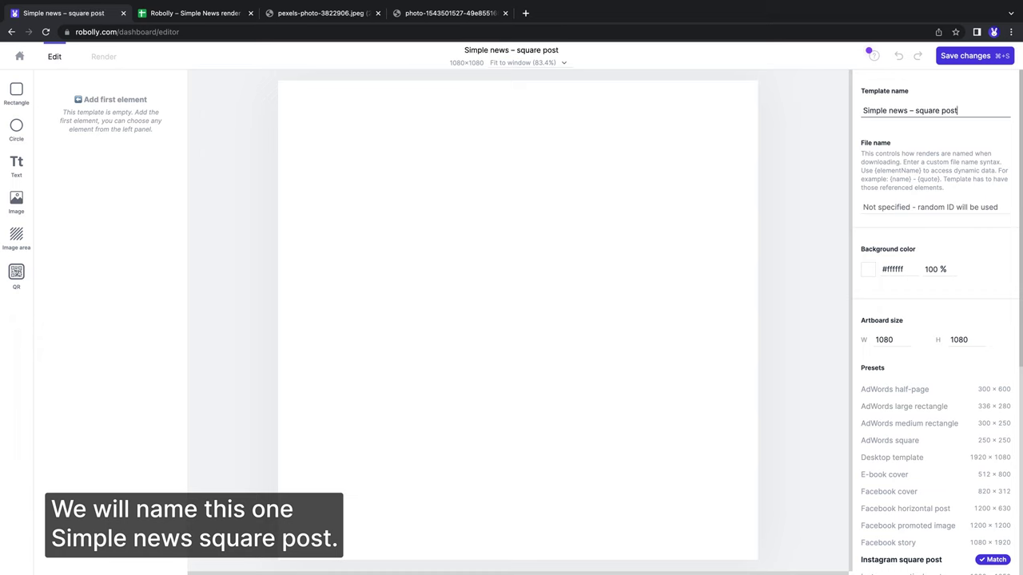
left_click(772, 241)
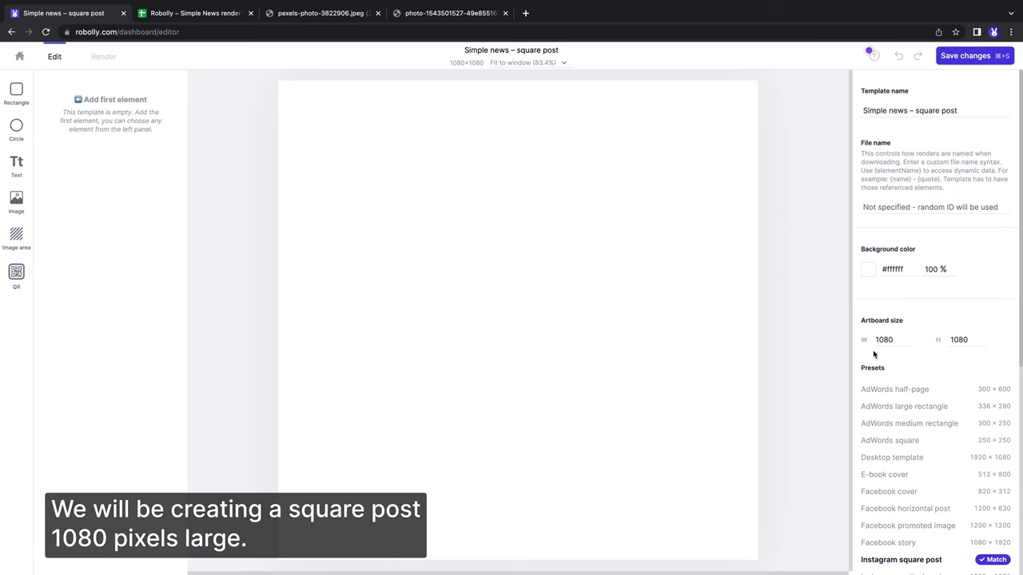
- Keep the Instagram square post preset with the artboard at 1080×1080
scroll(873, 354, "down", 3)
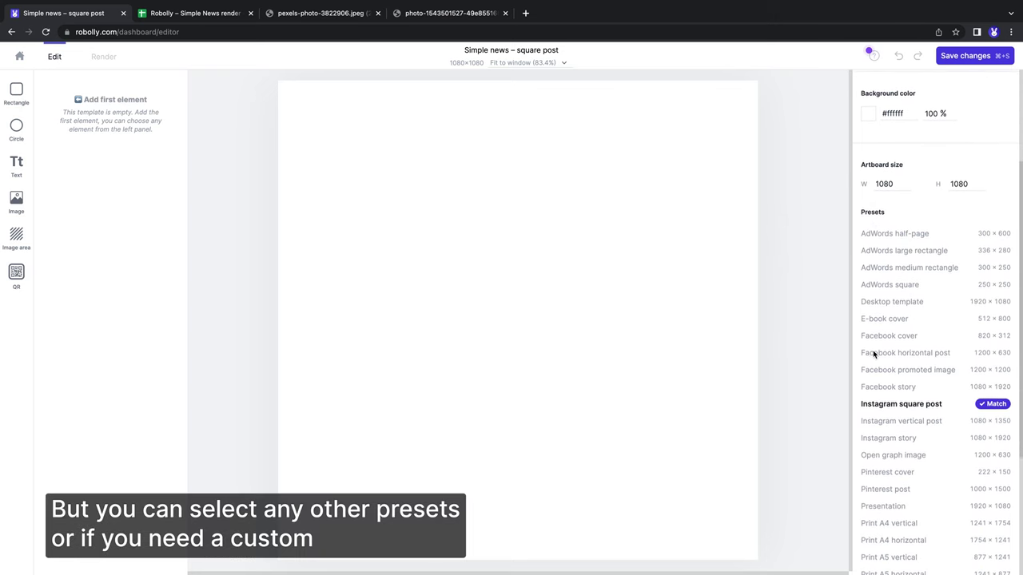
scroll(873, 355, "down", 1)
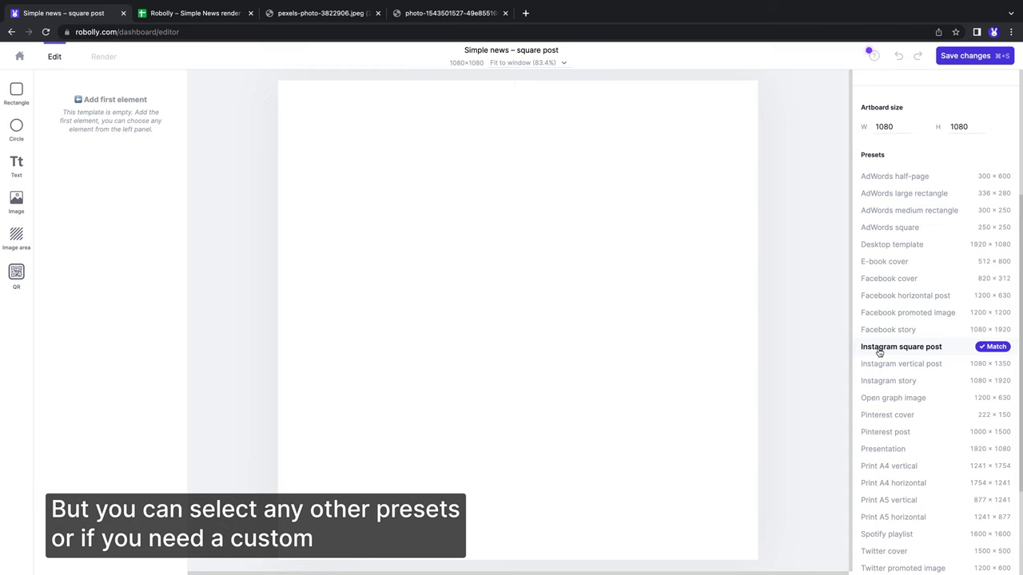
left_click(880, 353)
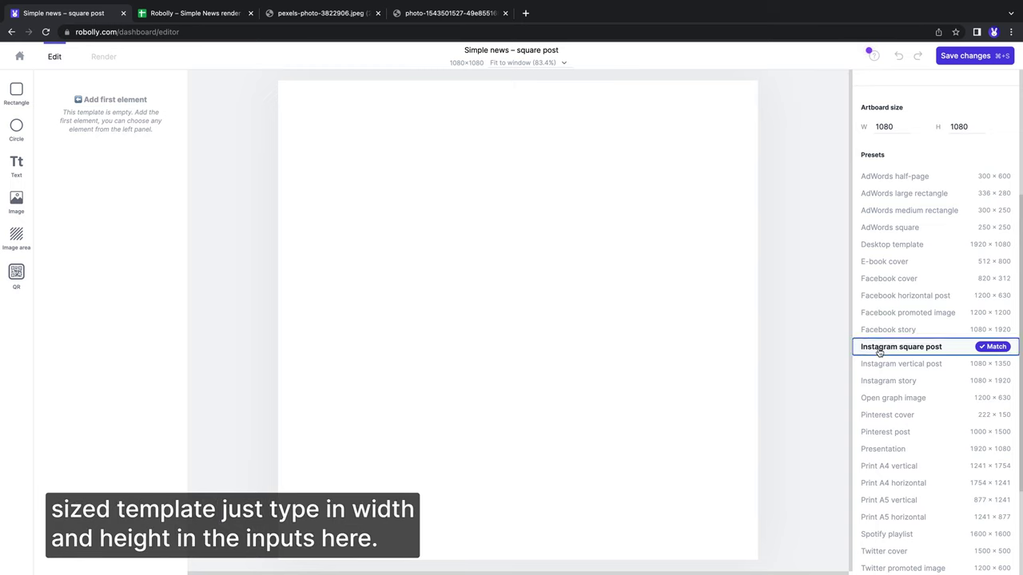
left_click(895, 127)
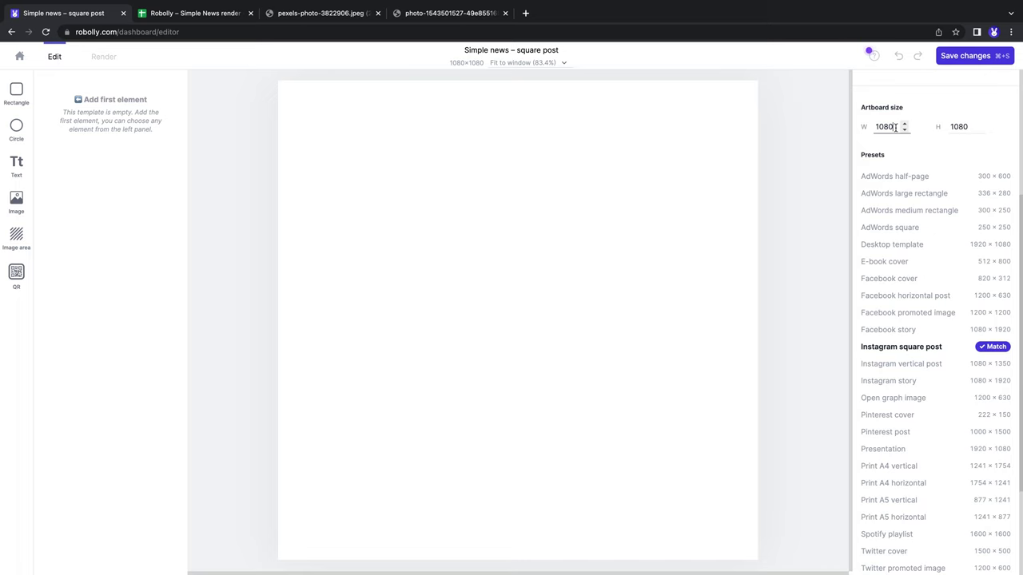
left_click(807, 169)
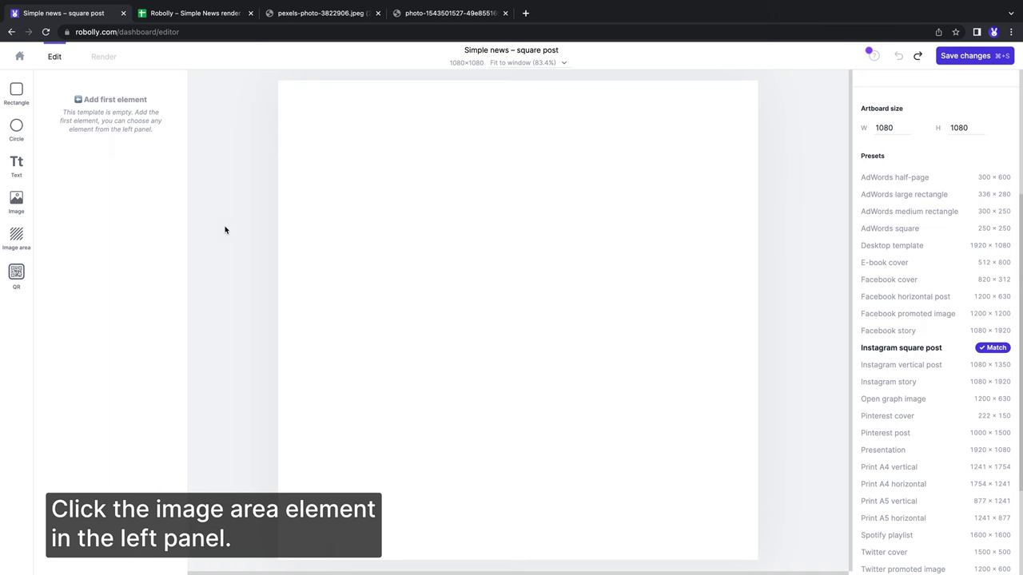
- Add an image area sized 1080×1080 to cover the whole artboard
left_click(22, 236)
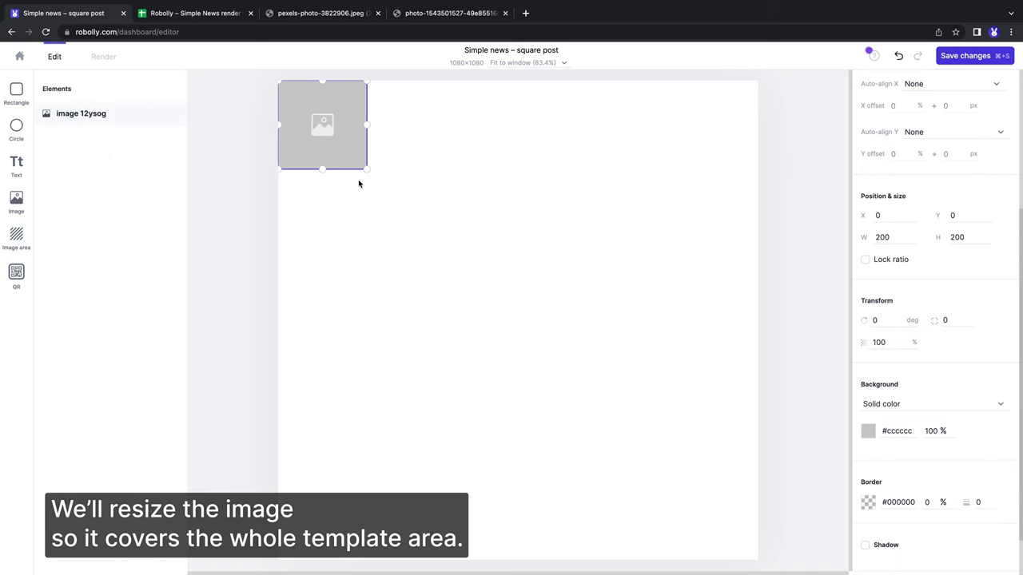
left_click_drag(367, 169, 759, 560)
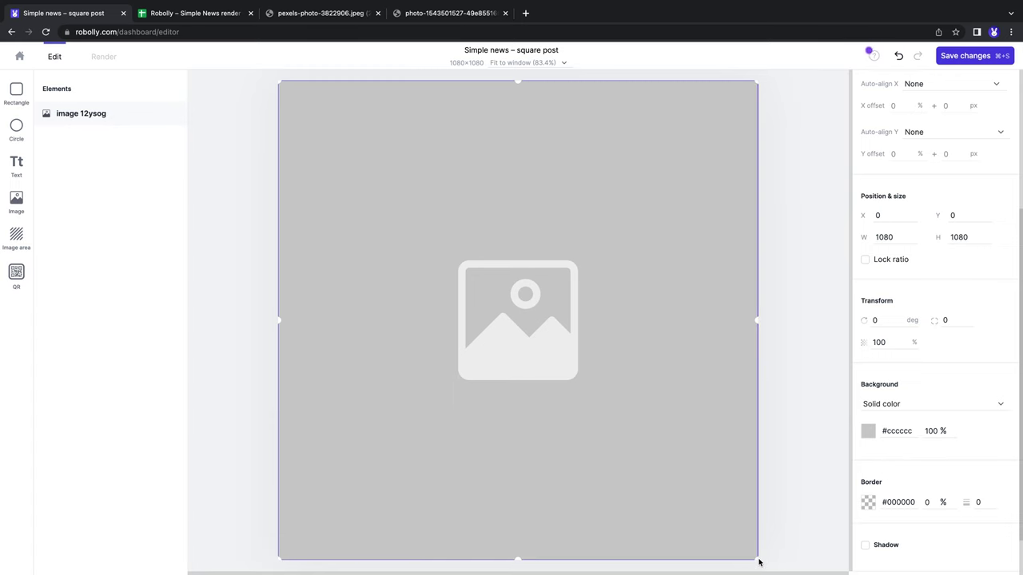
key("super+z")
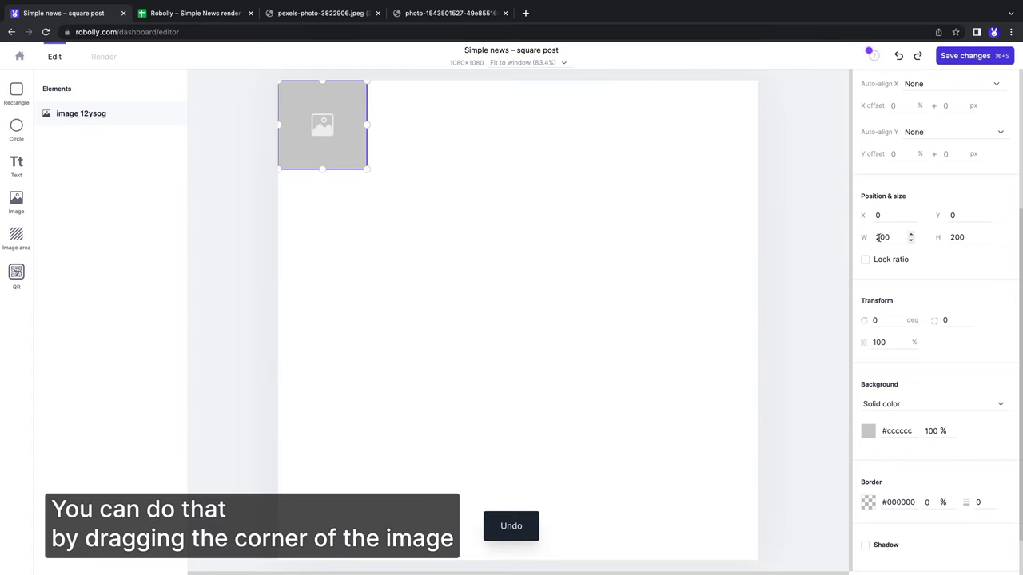
double_click(882, 238)
type("1080")
key("Tab")
type("1080")
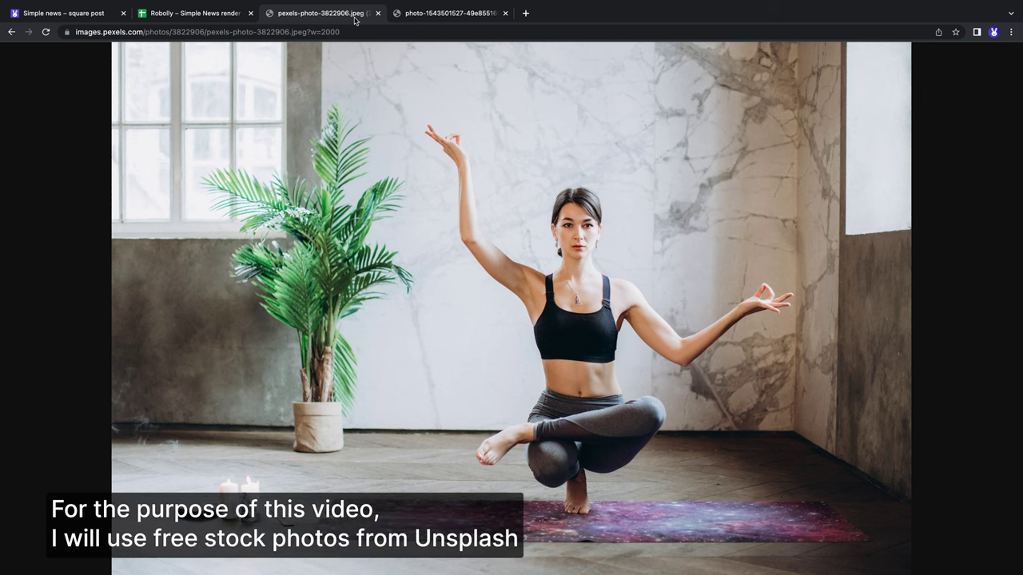
left_click(356, 14)
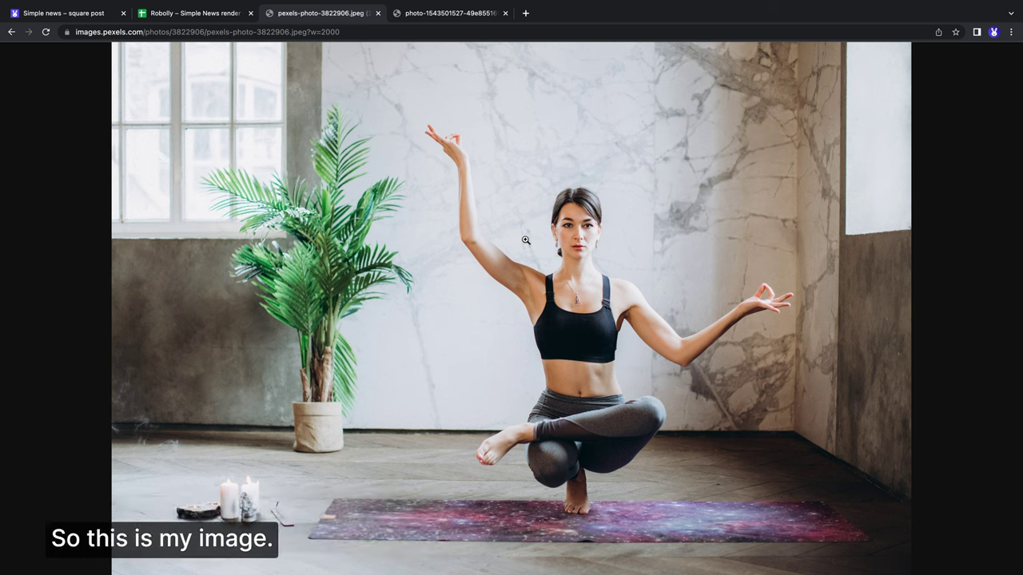
- Copy the Pexels yoga photo's address and paste it as the image area's Image URL
right_click(526, 239)
left_click(566, 280)
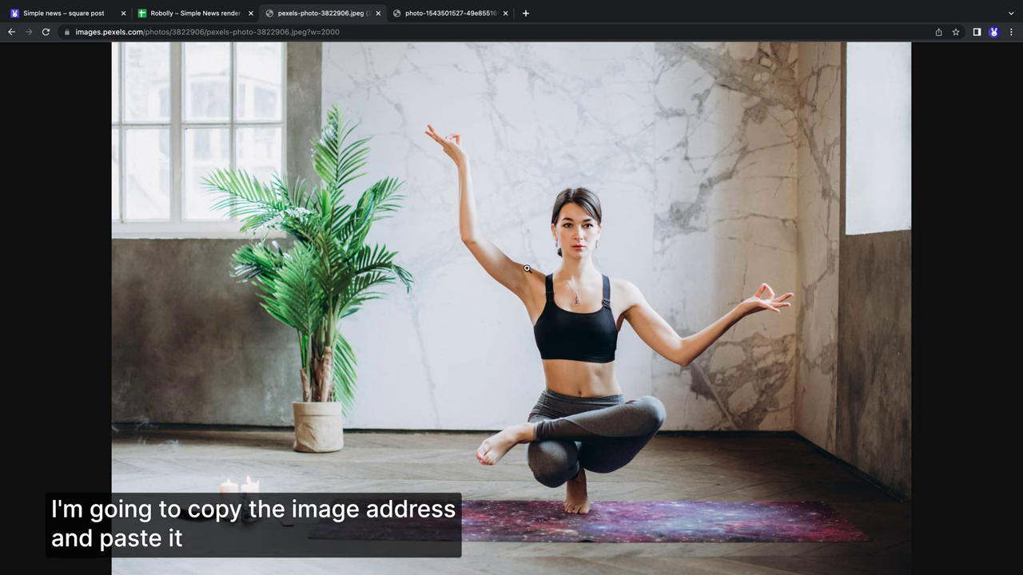
left_click(77, 13)
scroll(922, 198, "up", 3)
left_click(919, 140)
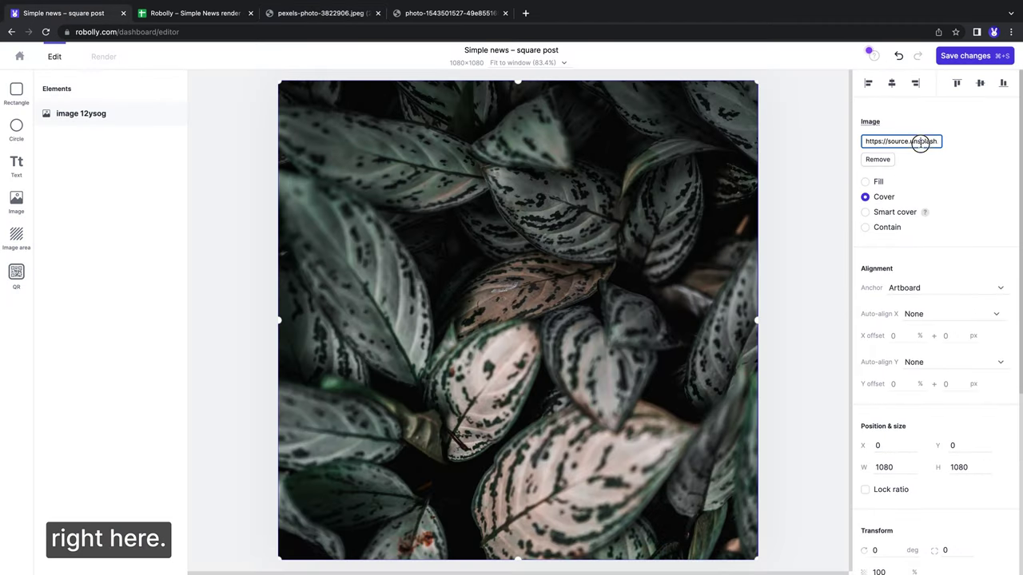
triple_click(920, 141)
key("ctrl+v")
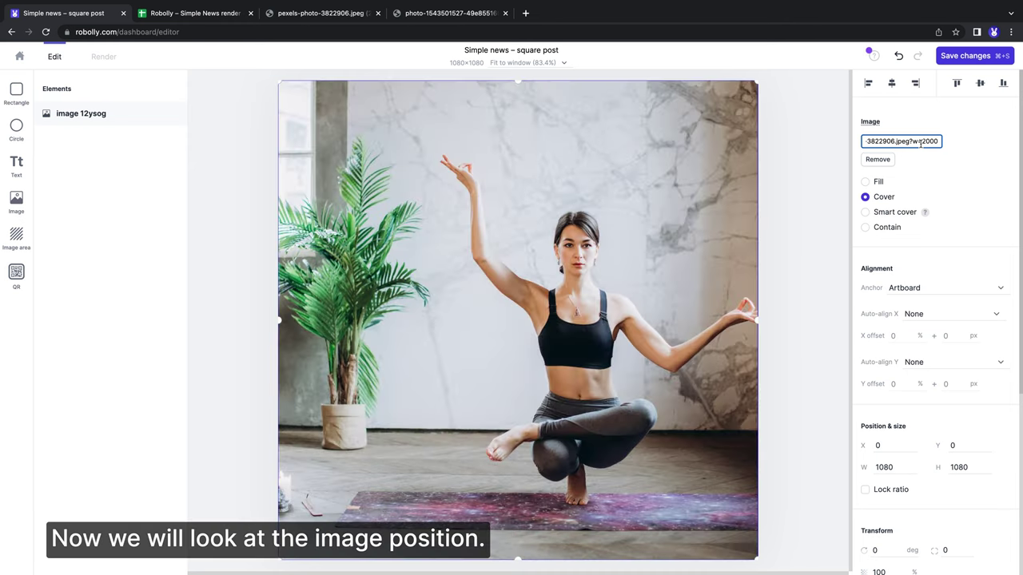
- Compare the image fit options and settle on Smart cover for the photo
left_click(965, 183)
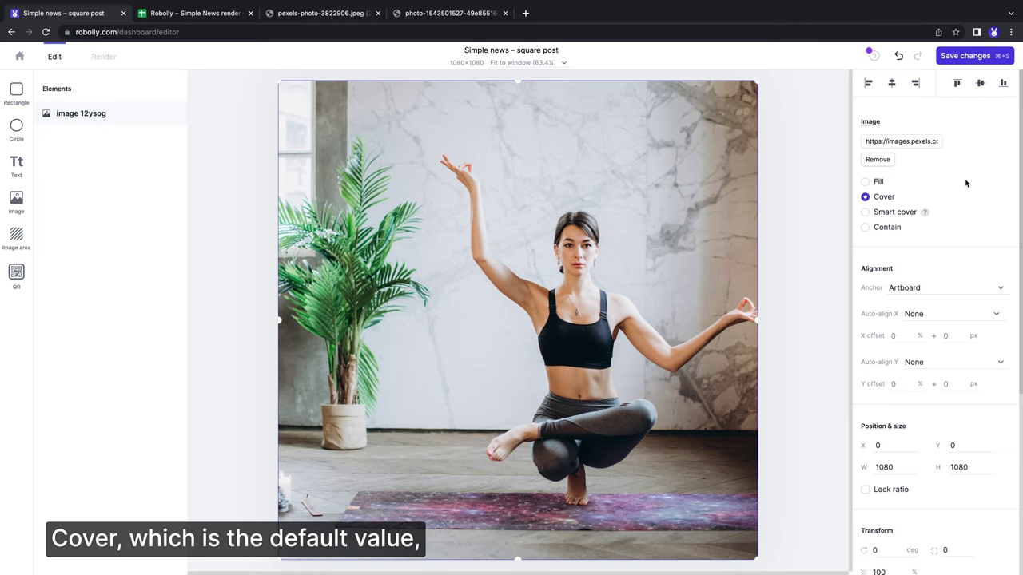
left_click(905, 213)
left_click(892, 229)
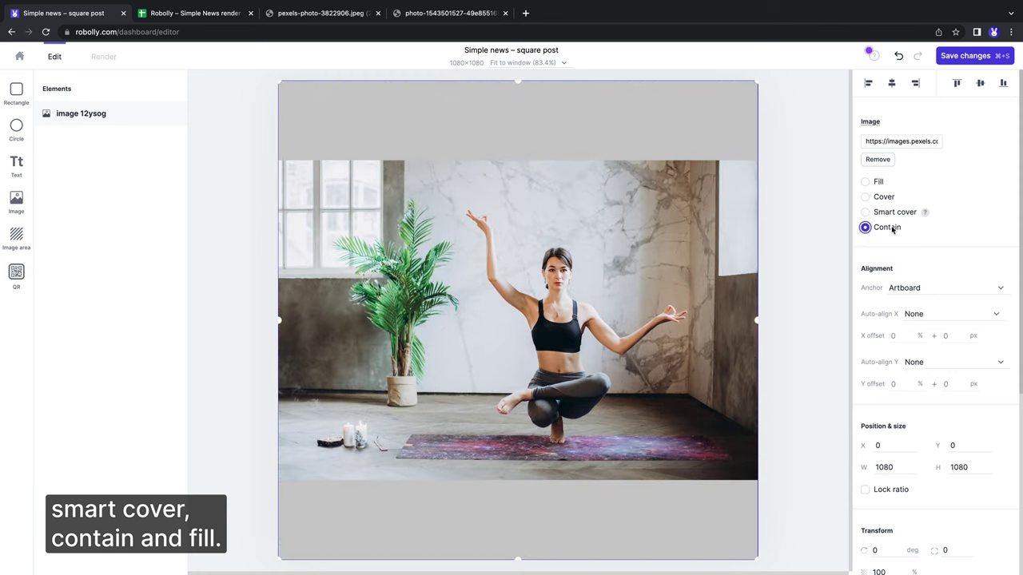
left_click(883, 183)
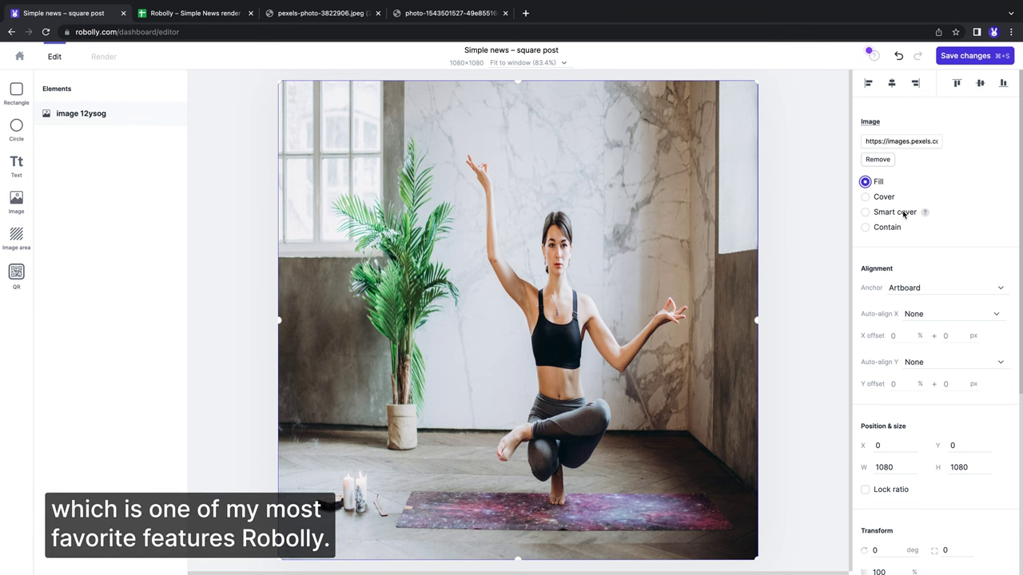
left_click(903, 212)
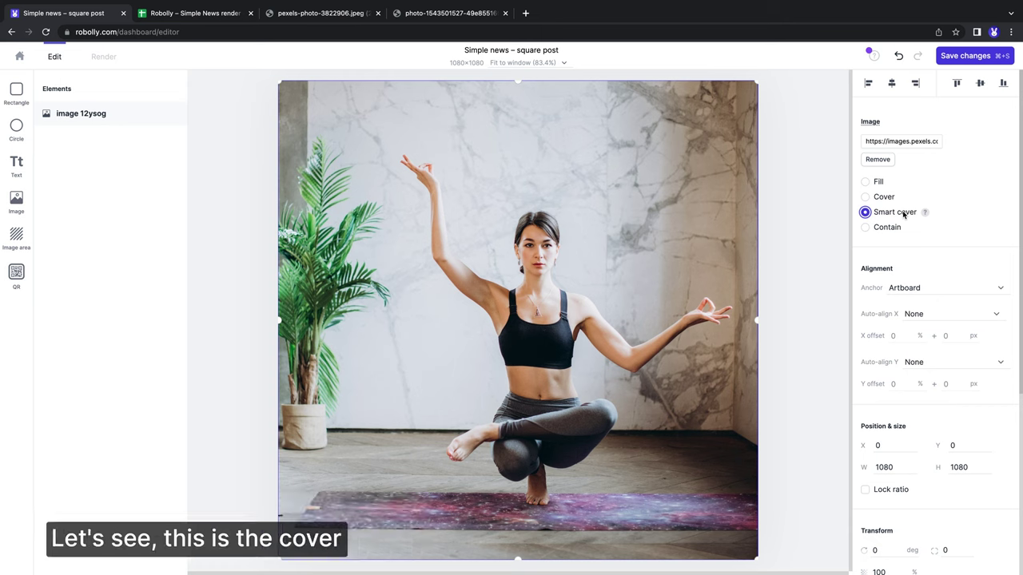
left_click(889, 198)
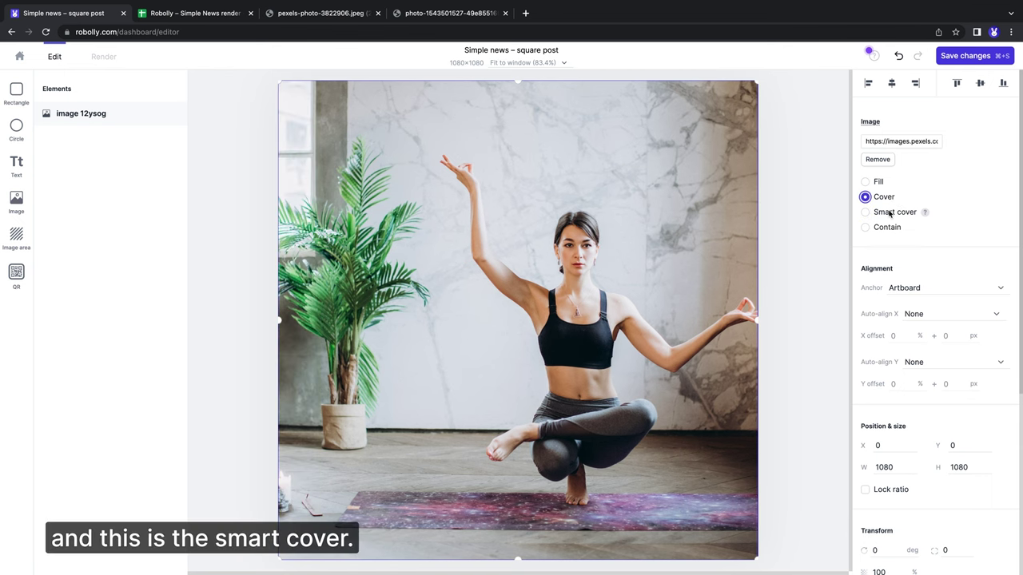
left_click(890, 212)
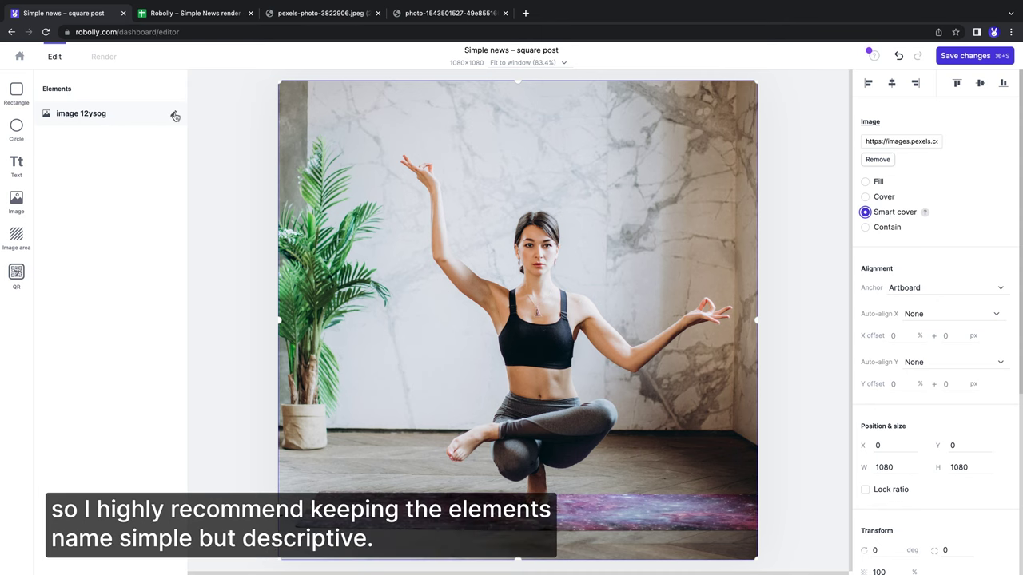
- Rename the image element to 'photo'
left_click(176, 116)
triple_click(128, 113)
type("photo")
left_click(151, 113)
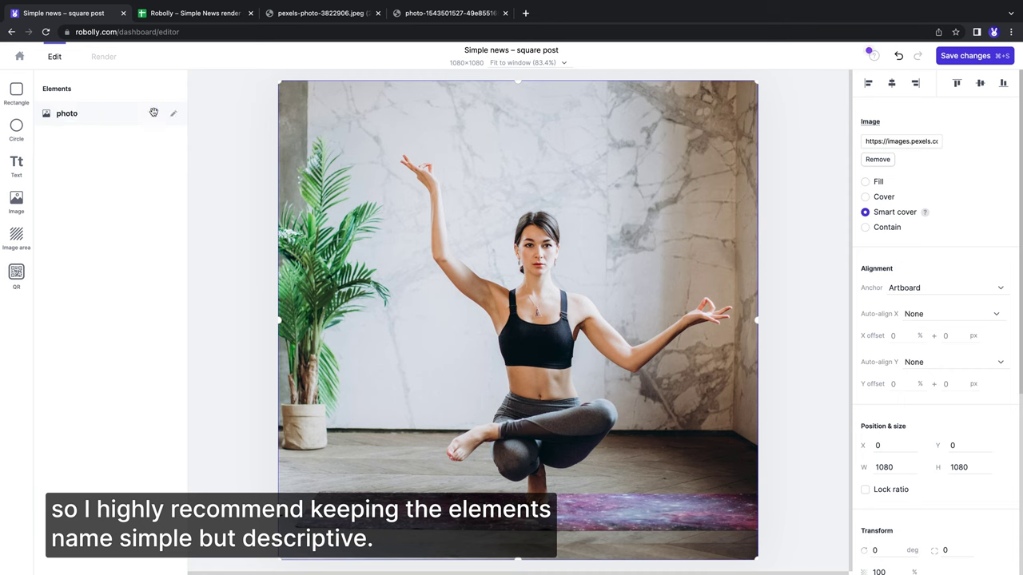
- Add a rectangle aligned left and bottom, stretched to 1080×560 at Y 520
left_click(15, 97)
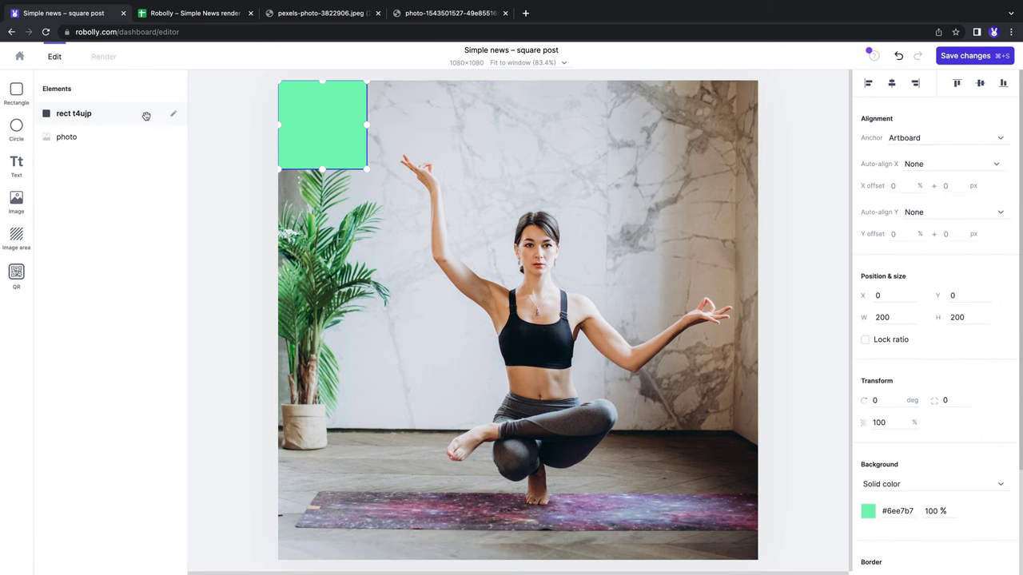
left_click_drag(336, 132, 462, 283)
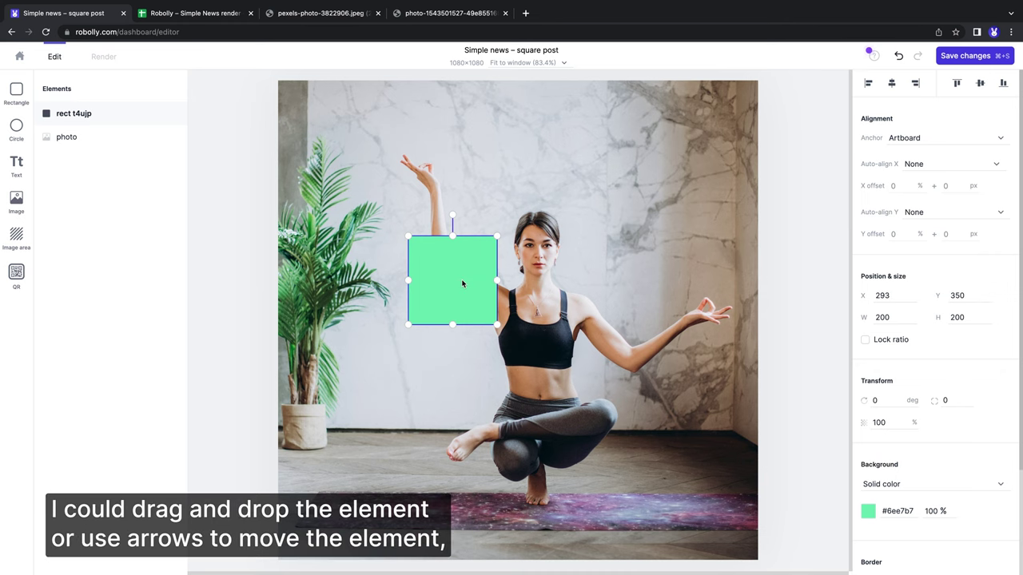
key("Right")
key("Right")
key("Right")
key("Right")
key("Right")
key("Right")
key("Up")
key("Up")
key("Right")
key("Right")
key("Right")
key("Right")
key("Right")
key("Right")
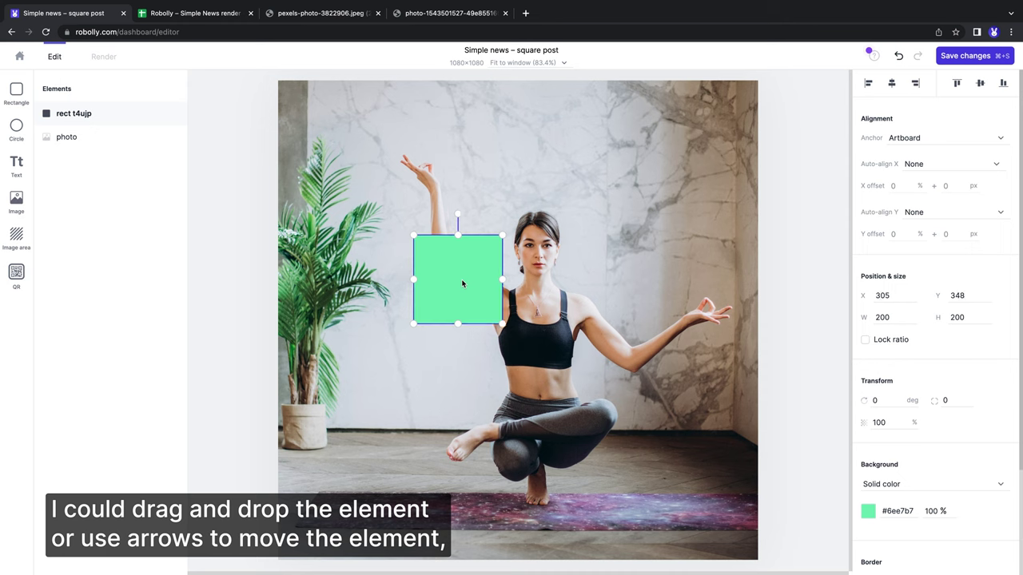
key("shift+Up")
key("shift+Up")
key("shift+Up")
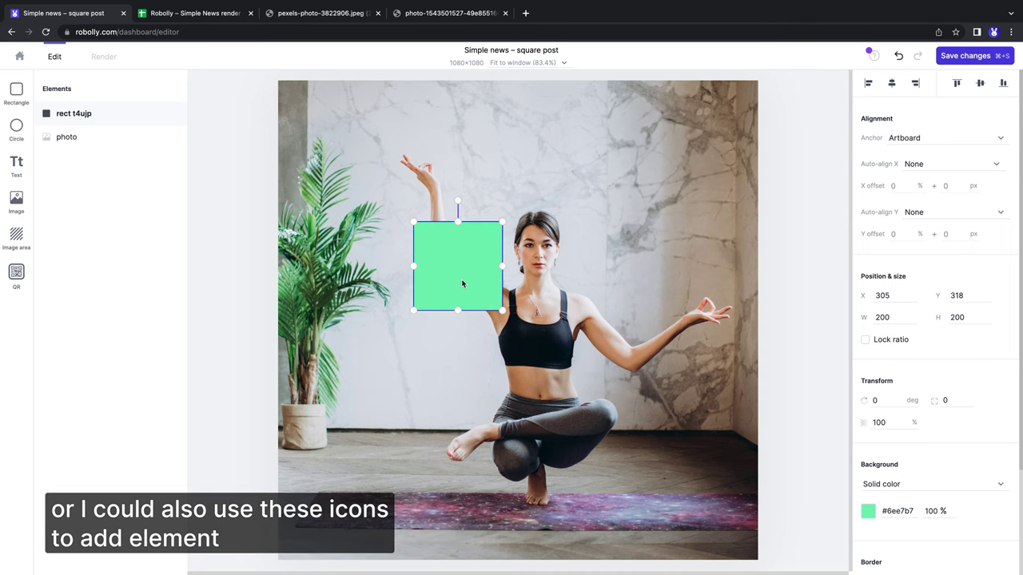
left_click(868, 83)
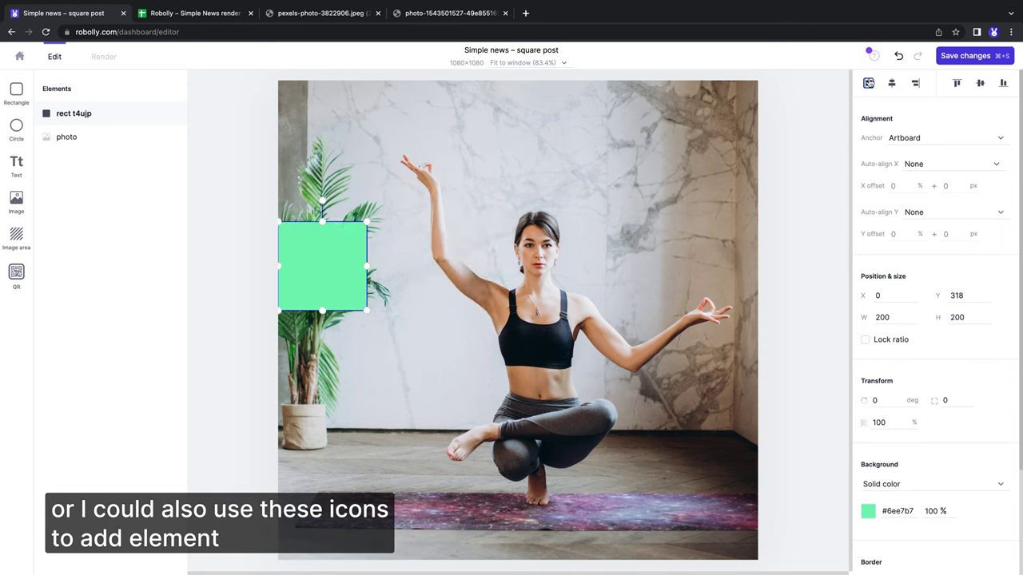
left_click(1004, 83)
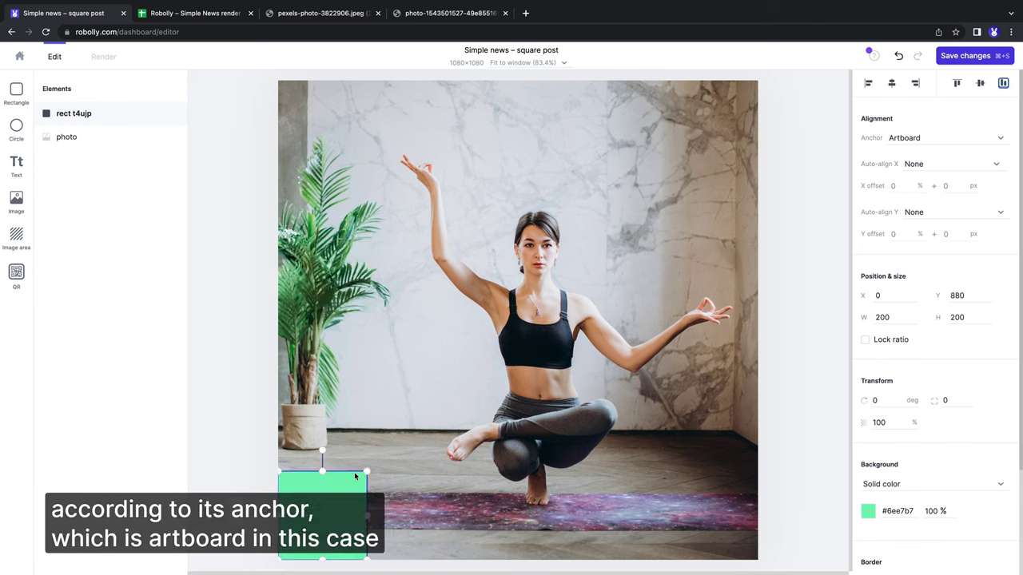
left_click_drag(366, 471, 758, 310)
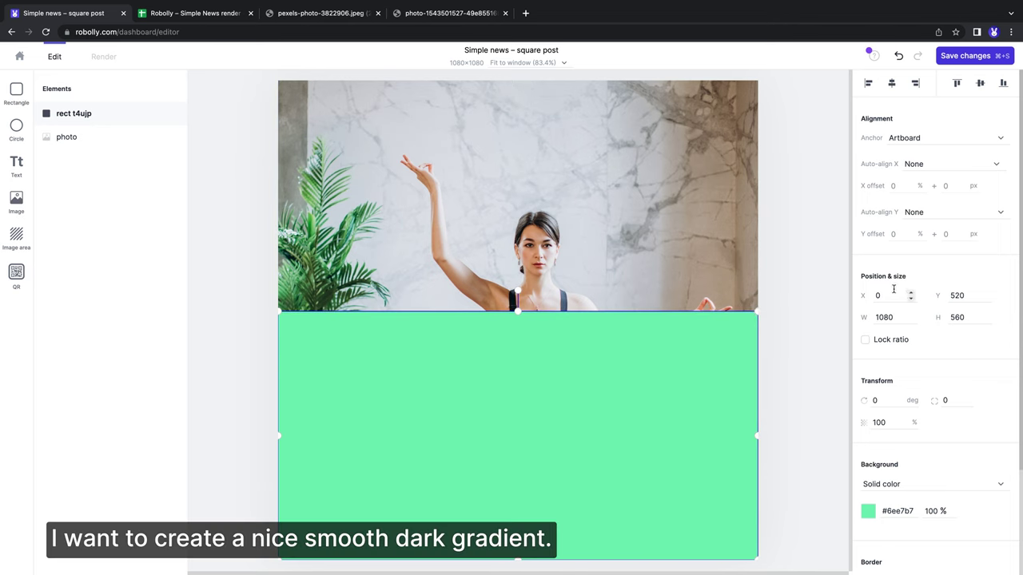
- Give the rectangle a linear gradient background at a 180° angle
scroll(893, 289, "down", 3)
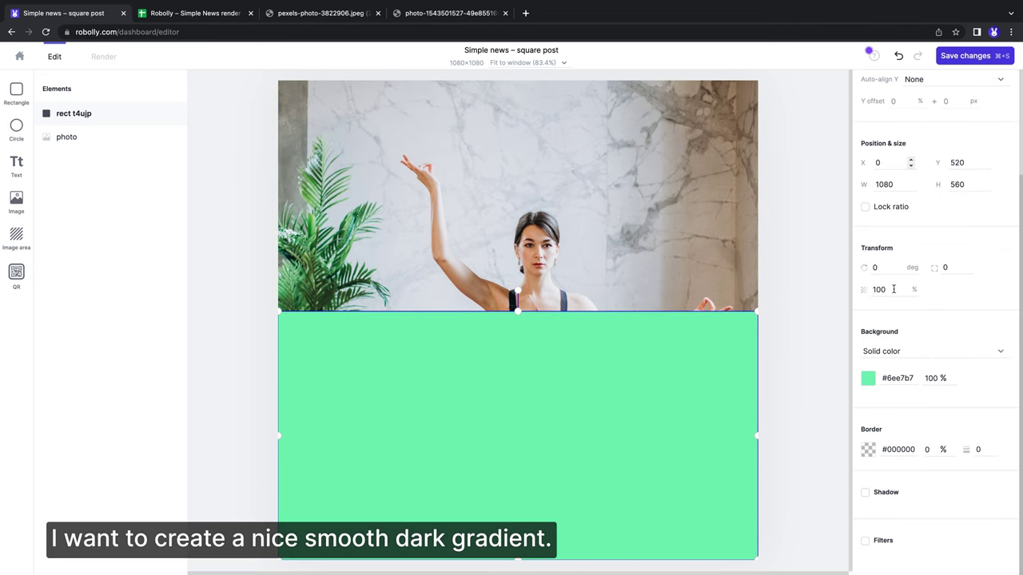
left_click(884, 352)
left_click(885, 364)
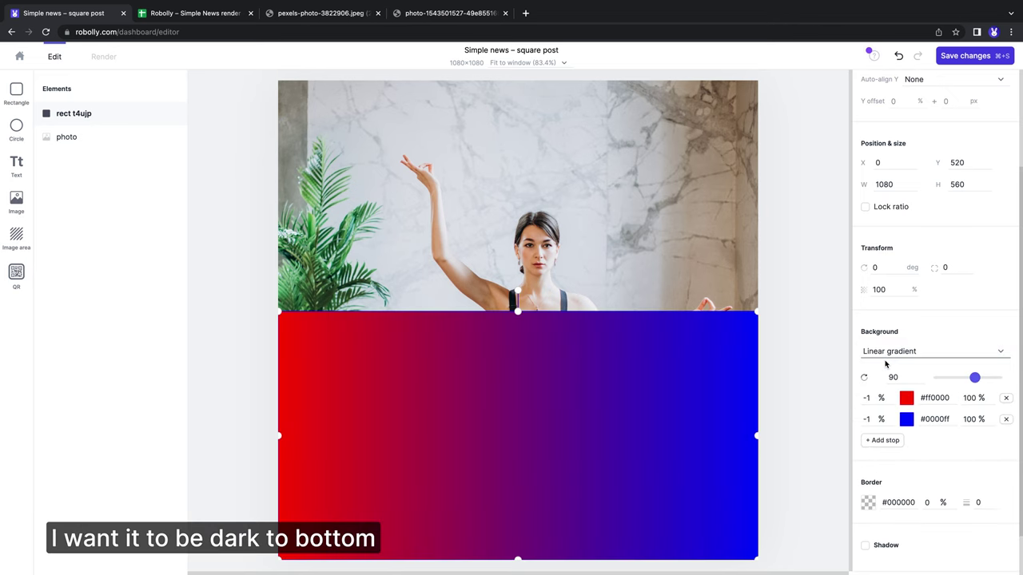
double_click(893, 377)
type("180")
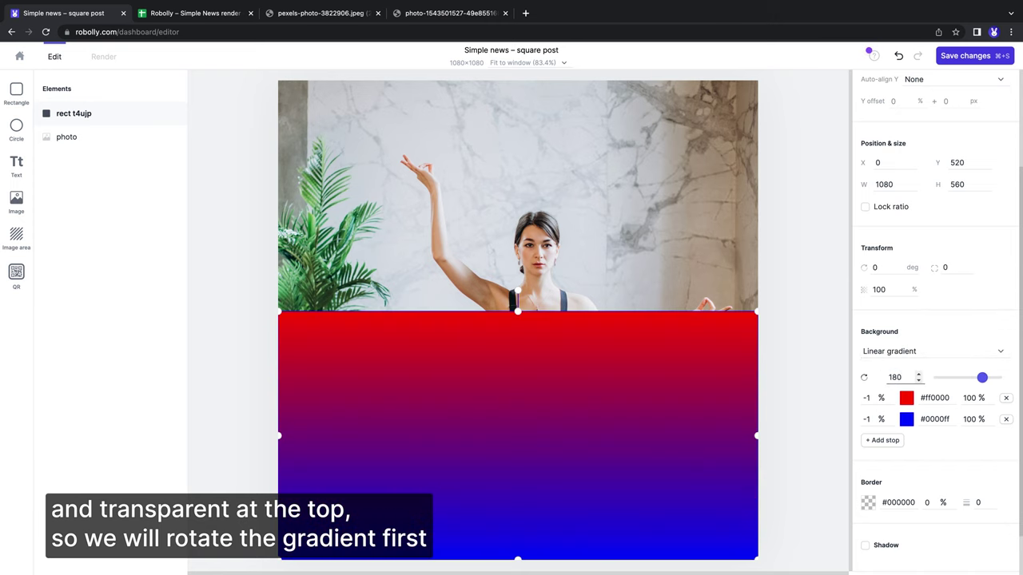
- Set the gradient stops to #000000 at 0% and #000000 at 80% opacity
double_click(940, 397)
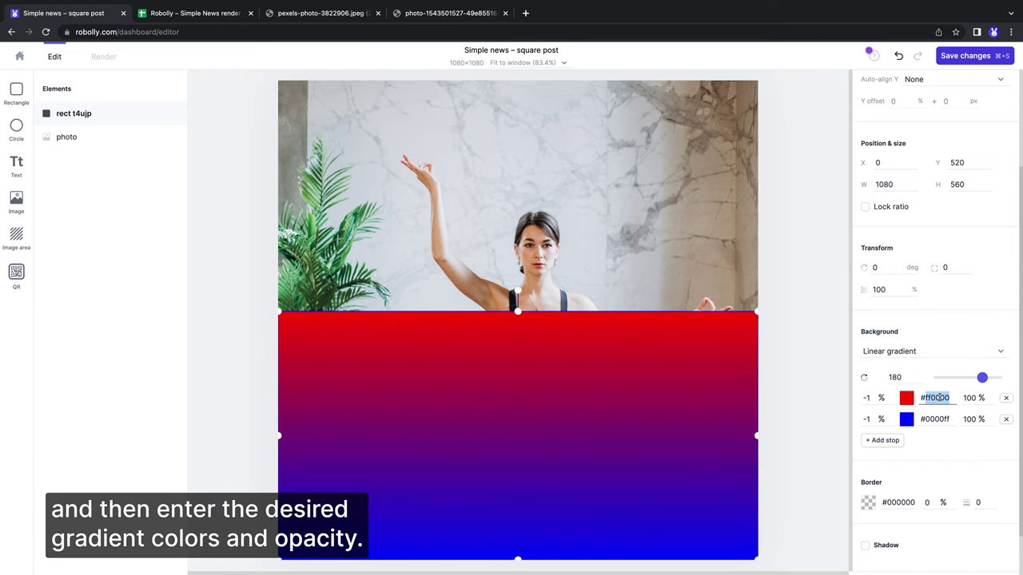
type("#000000")
double_click(971, 397)
type("0")
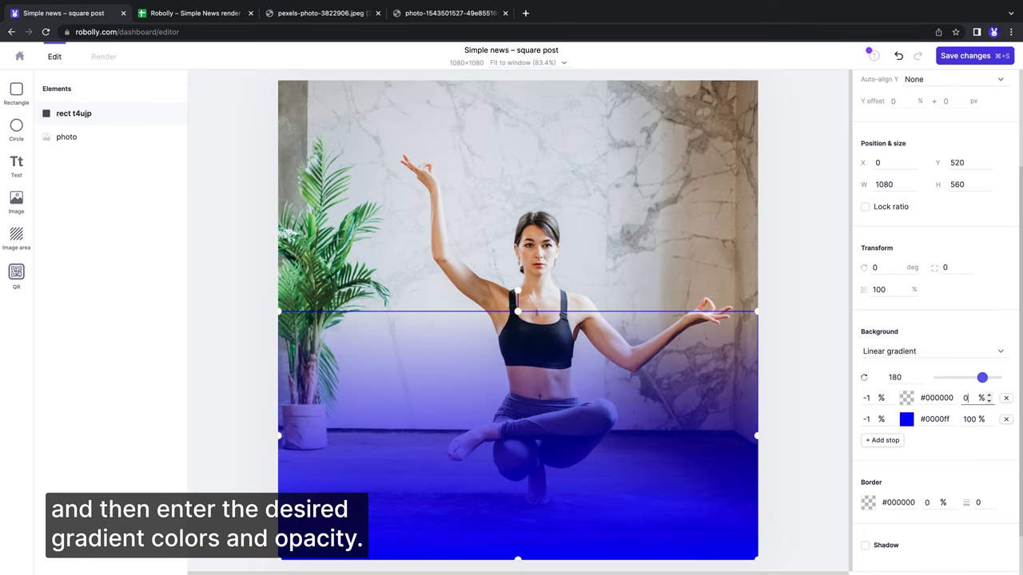
double_click(936, 419)
type("#000000")
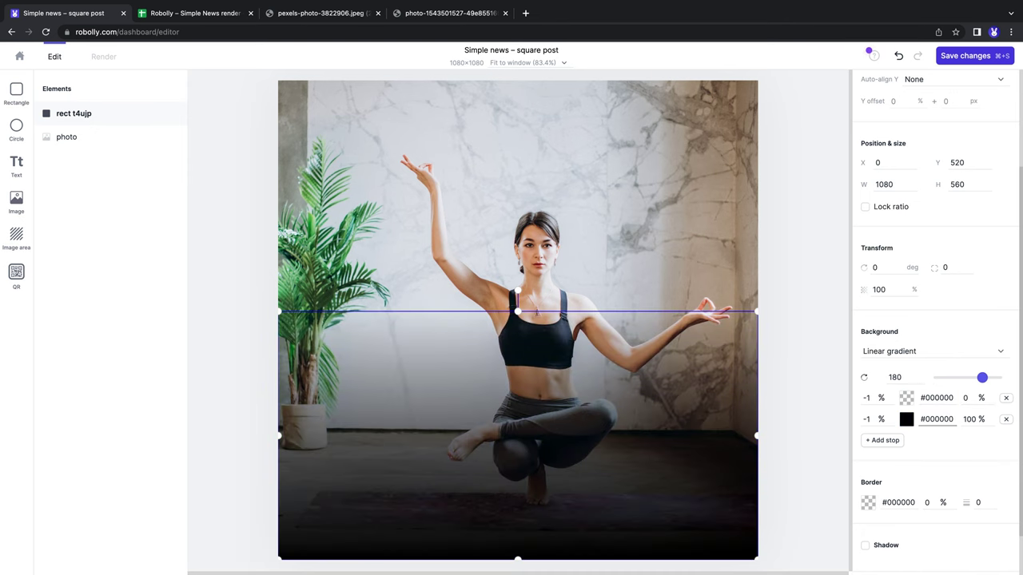
double_click(968, 419)
type("80")
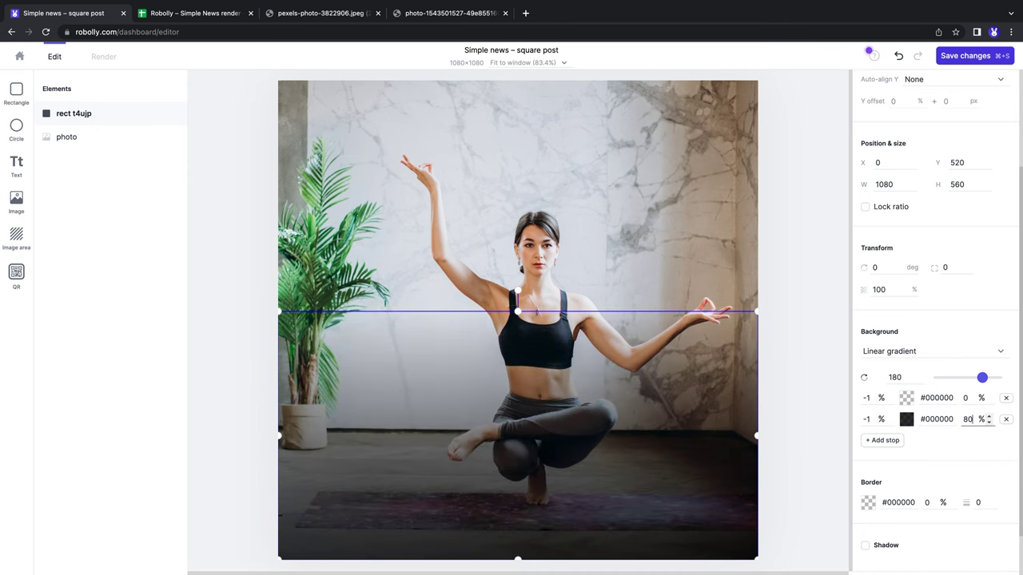
- Duplicate the gradient rectangle, shorten it, and set its bottom stop opacity to 60
left_click(720, 400)
key("super+c")
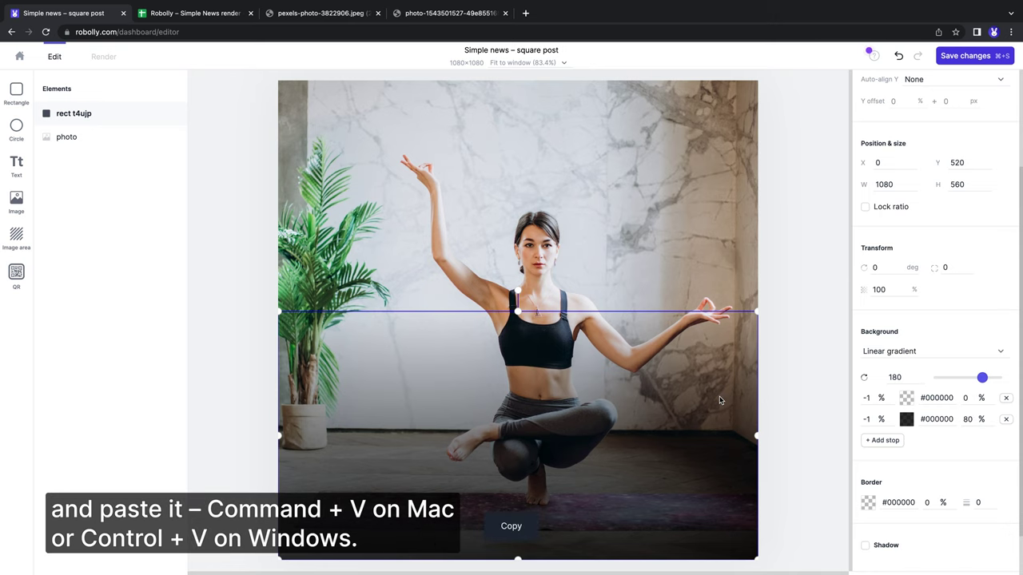
key("super+v")
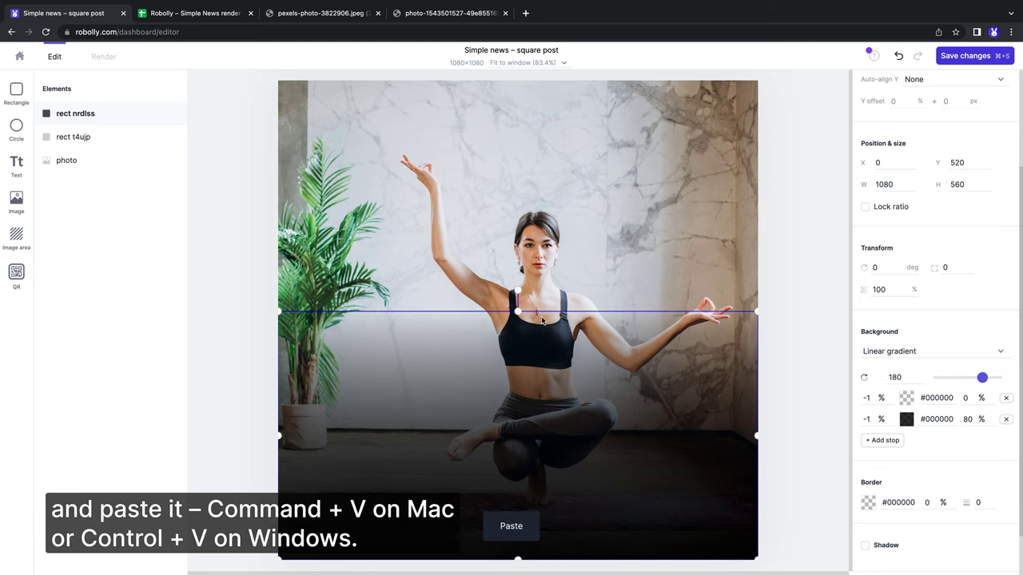
left_click_drag(542, 312, 548, 398)
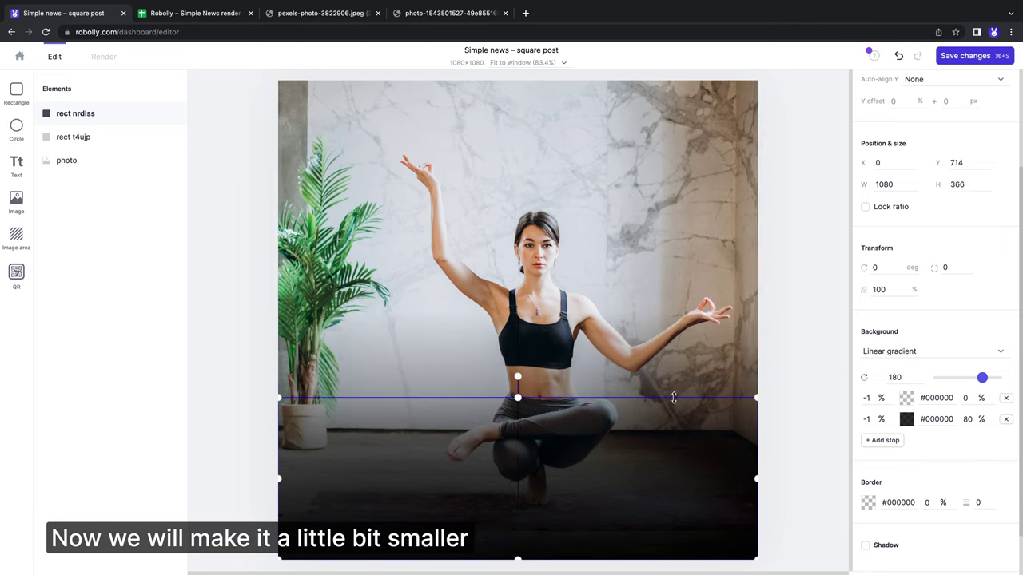
double_click(967, 419)
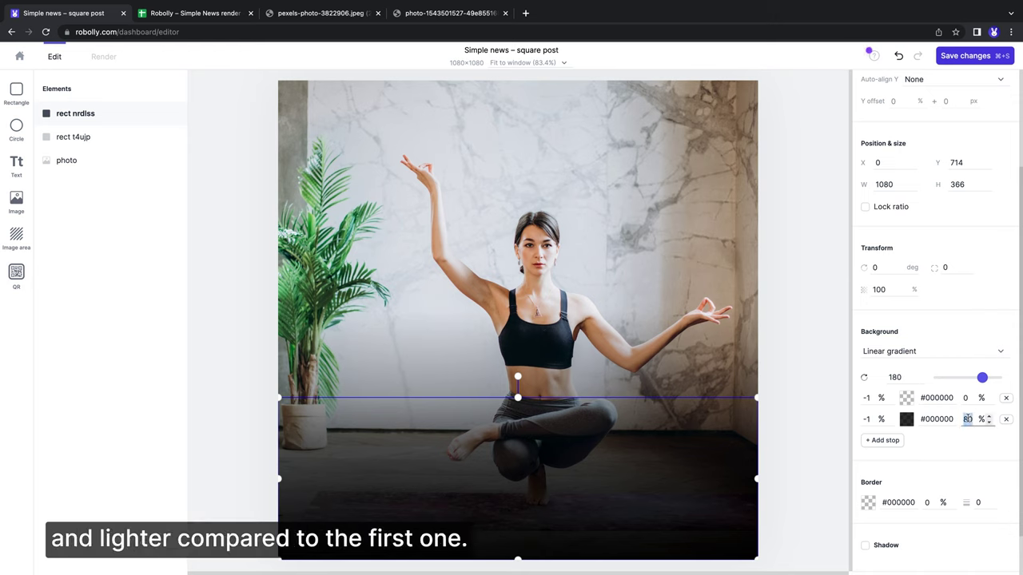
type("60")
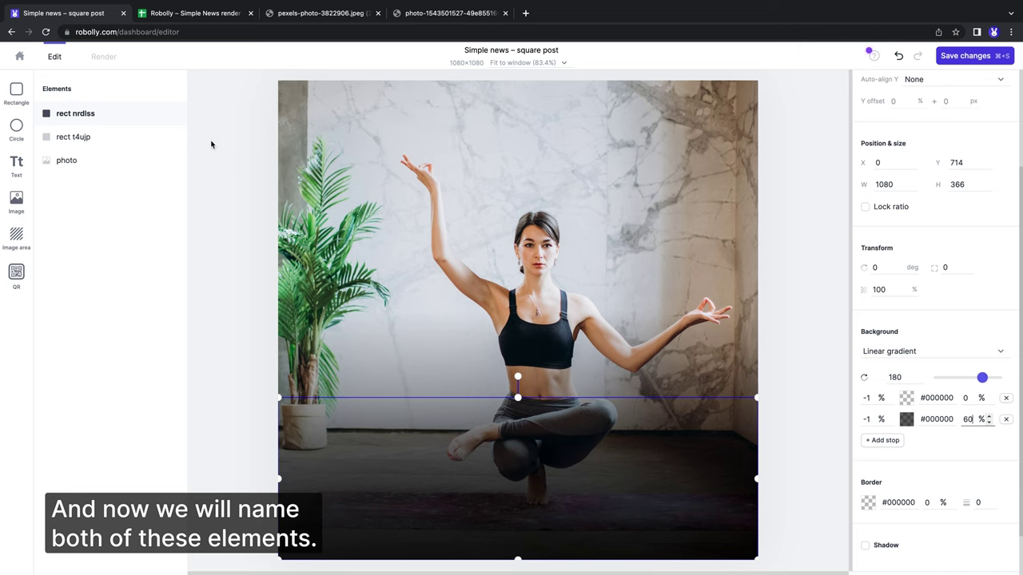
- Name the rectangles background-gradient-1 and background-gradient-2
left_click(174, 136)
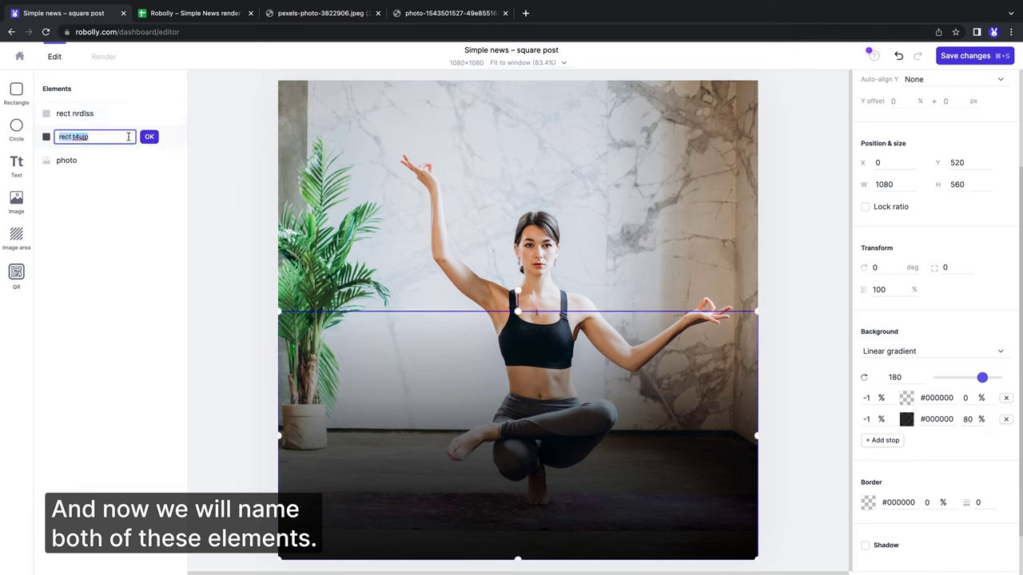
type("background-gradient-1")
key("Return")
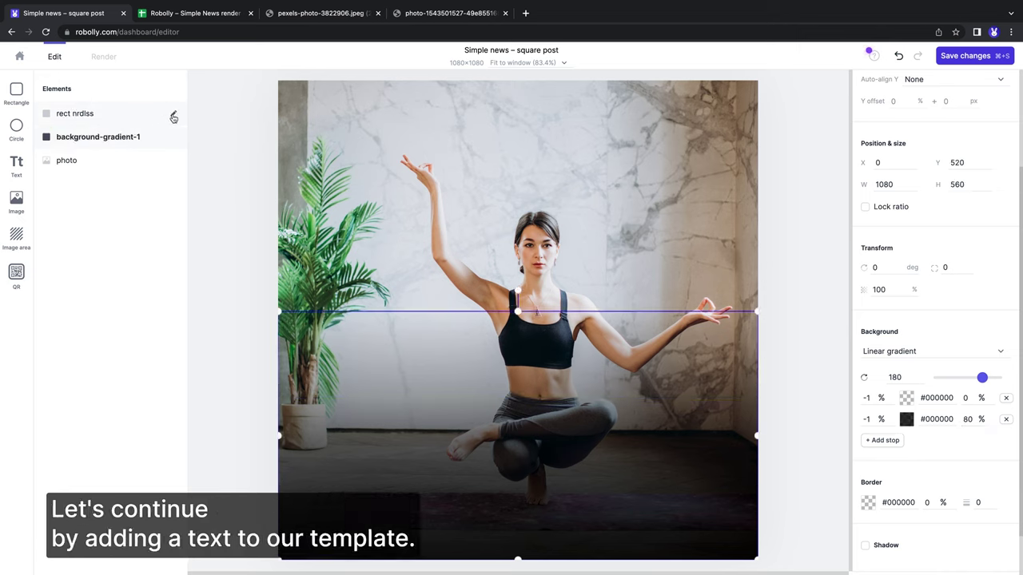
left_click(174, 117)
type("background-gradient-")
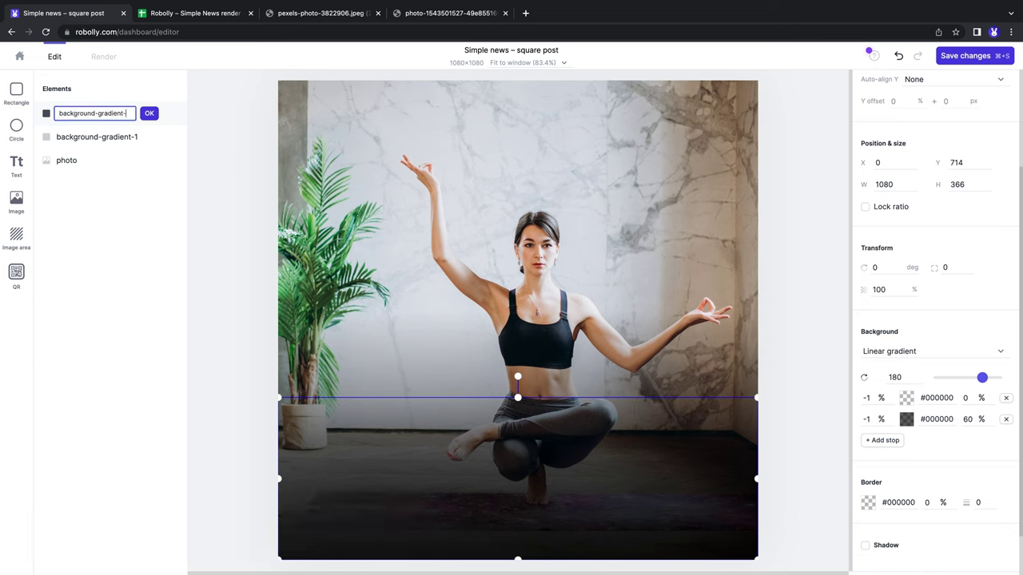
type("2")
key("Return")
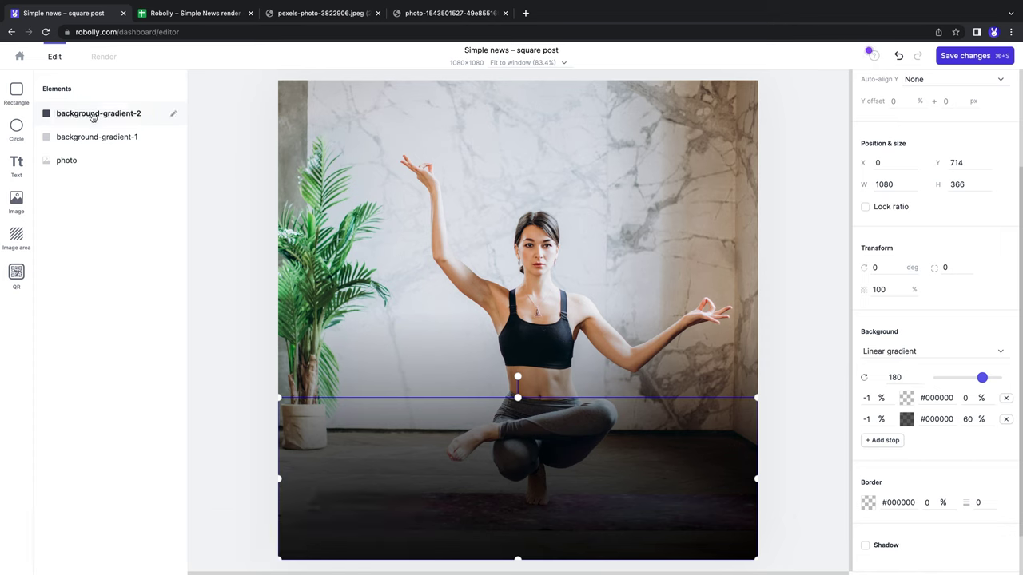
- Add a wide text element at lower left reading 'Yoga might help college athletes combat stress'
left_click(17, 165)
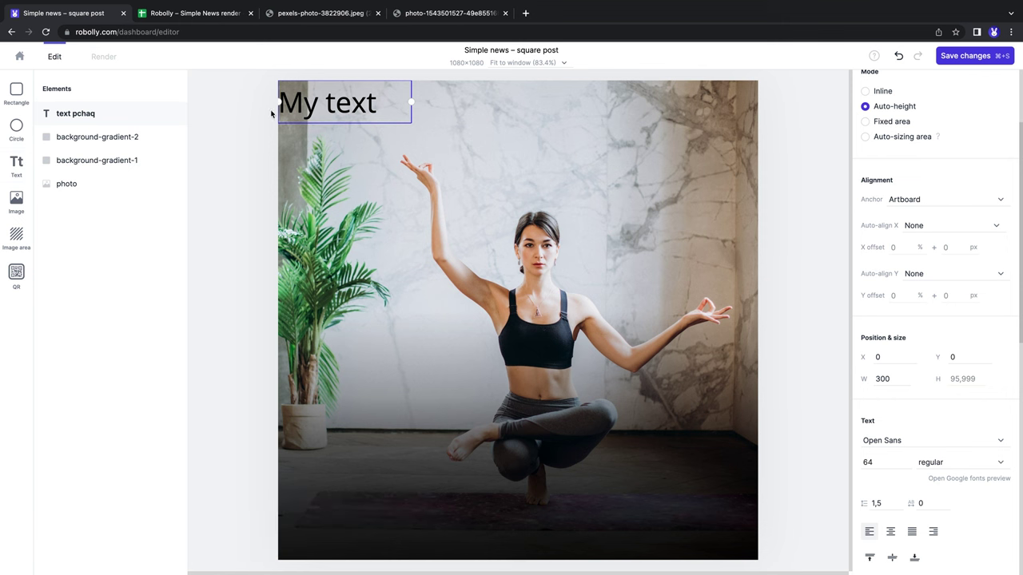
left_click_drag(315, 111, 345, 467)
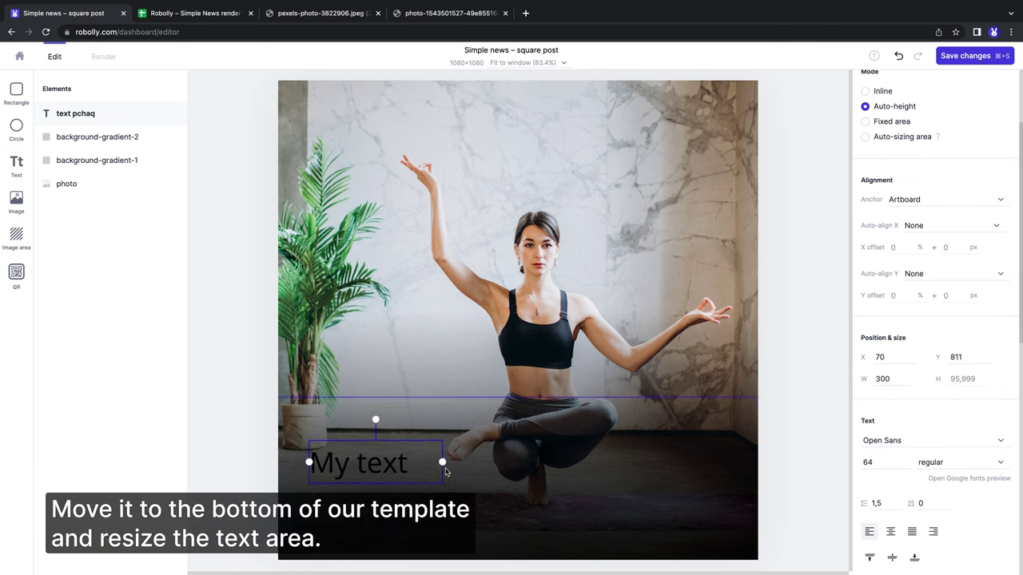
left_click_drag(442, 462, 723, 462)
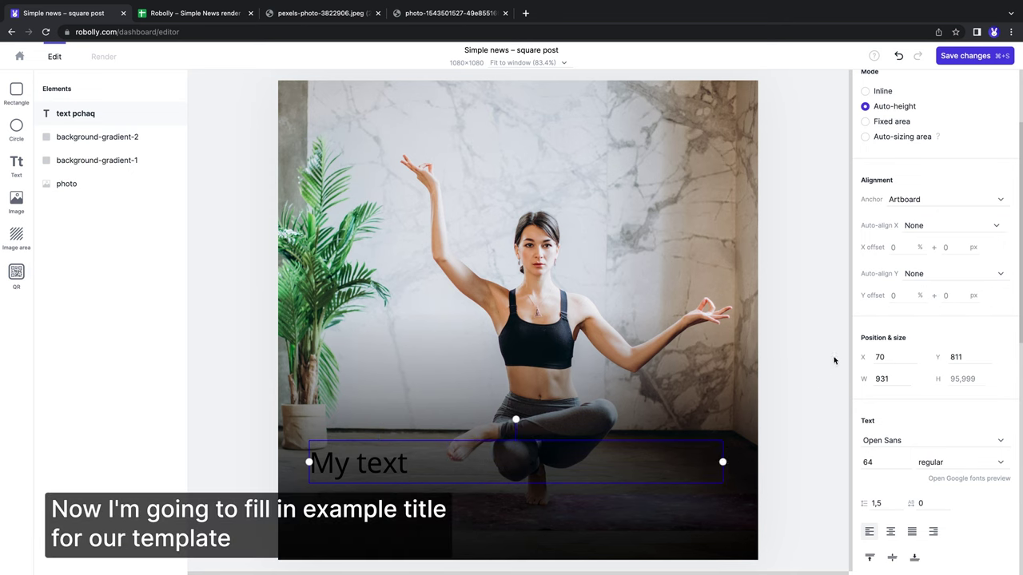
scroll(917, 279, "up", 3)
left_click(920, 142)
key("ctrl+a")
key("ctrl+v")
- Set the headline text colour to white (#ffffff)
scroll(939, 227, "down", 2)
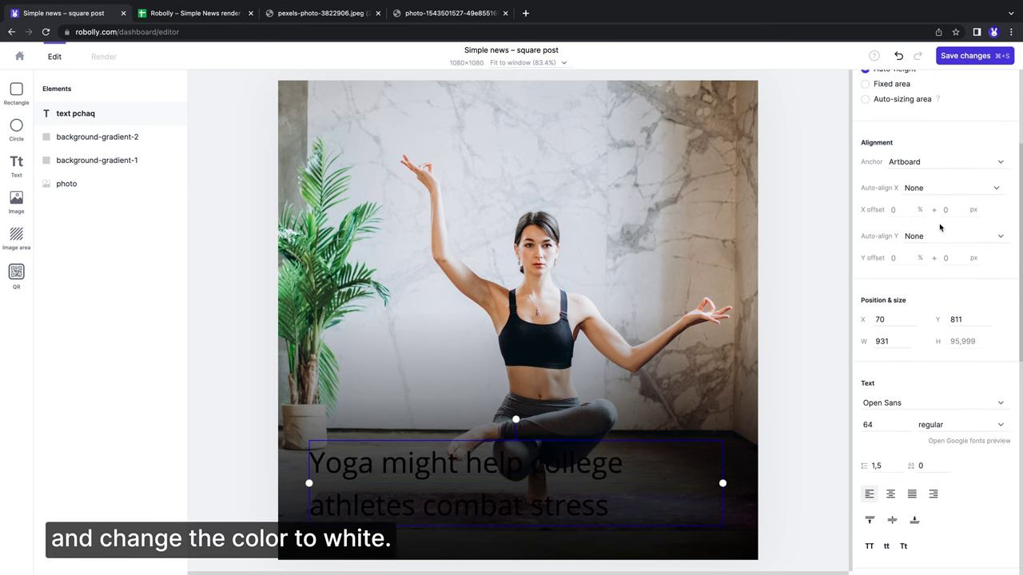
scroll(940, 228, "down", 5)
left_click(869, 202)
left_click_drag(875, 224, 861, 210)
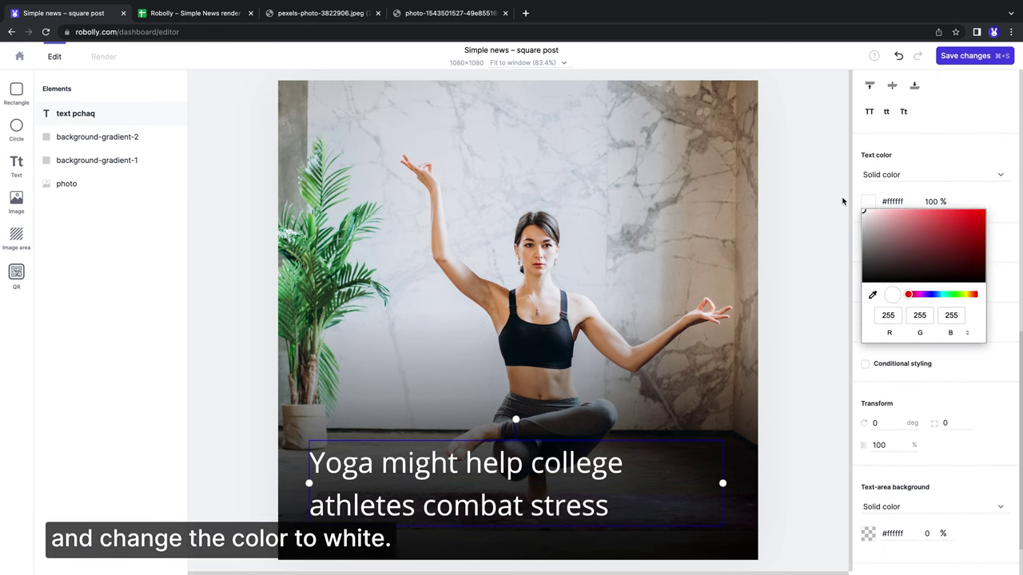
left_click(979, 135)
- Switch the headline to Auto-sizing area, test short and long titles, then restore the original yoga headline
scroll(987, 145, "up", 7)
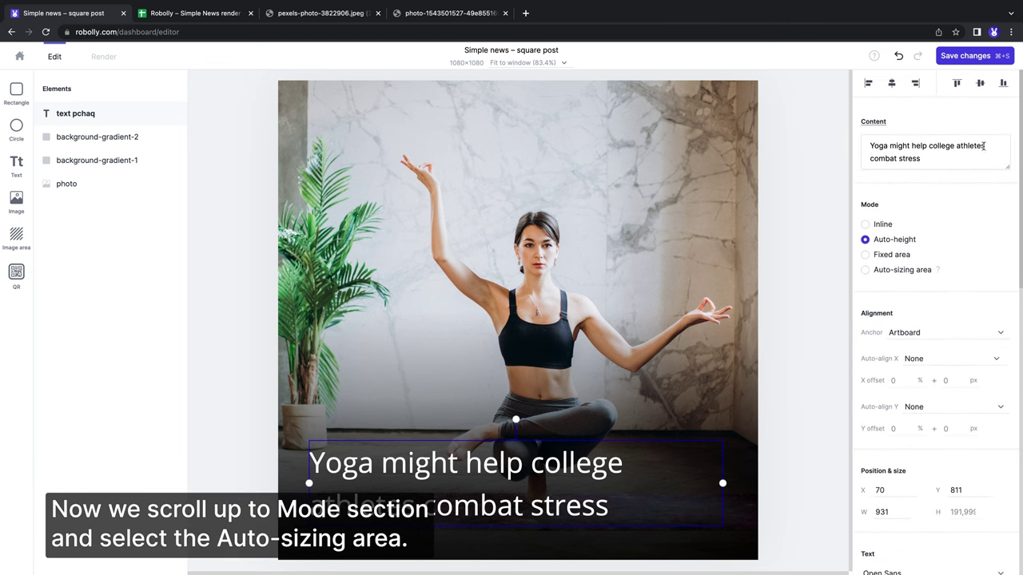
left_click(922, 271)
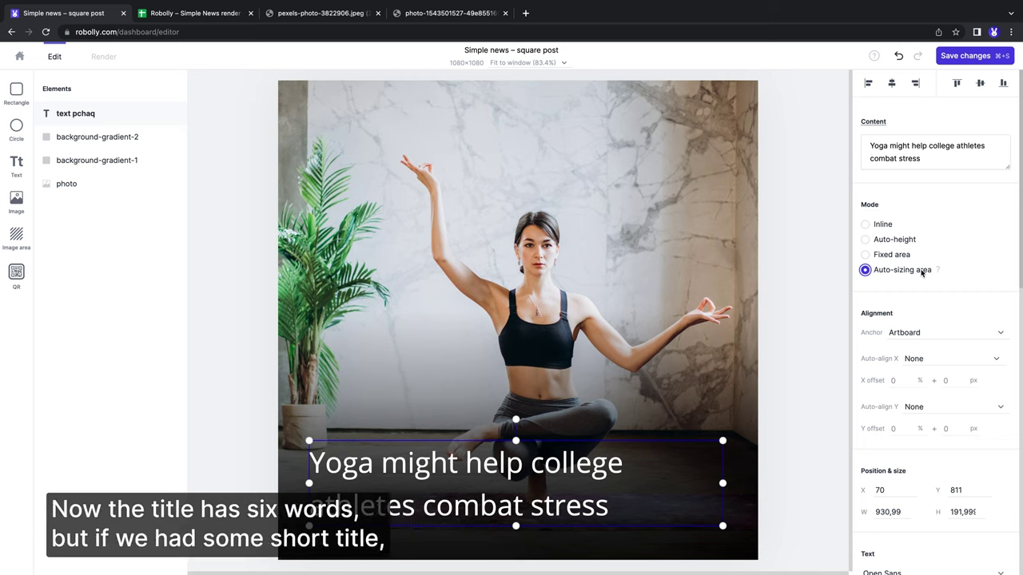
triple_click(939, 160)
key("super+c")
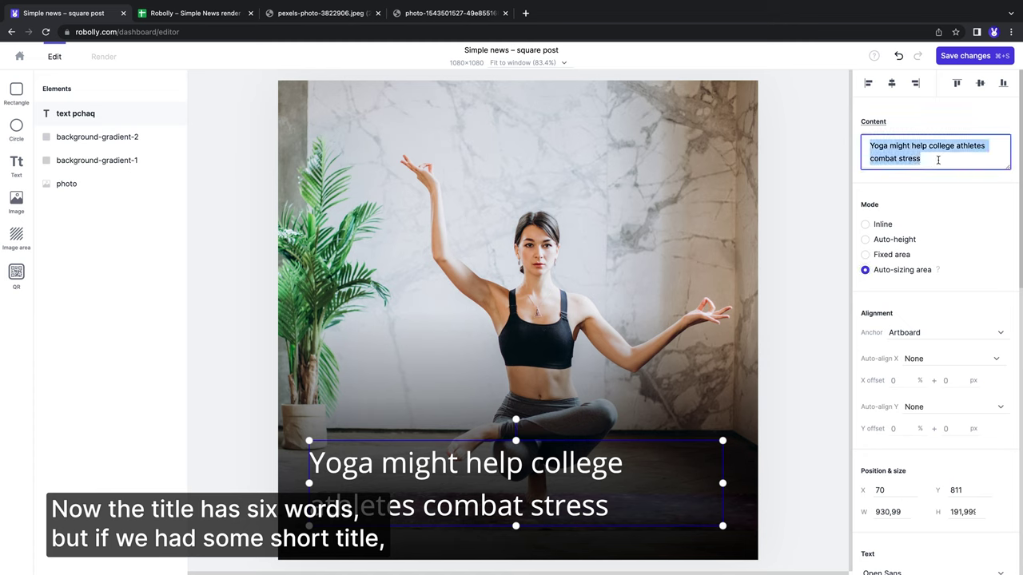
type("Yoga fo")
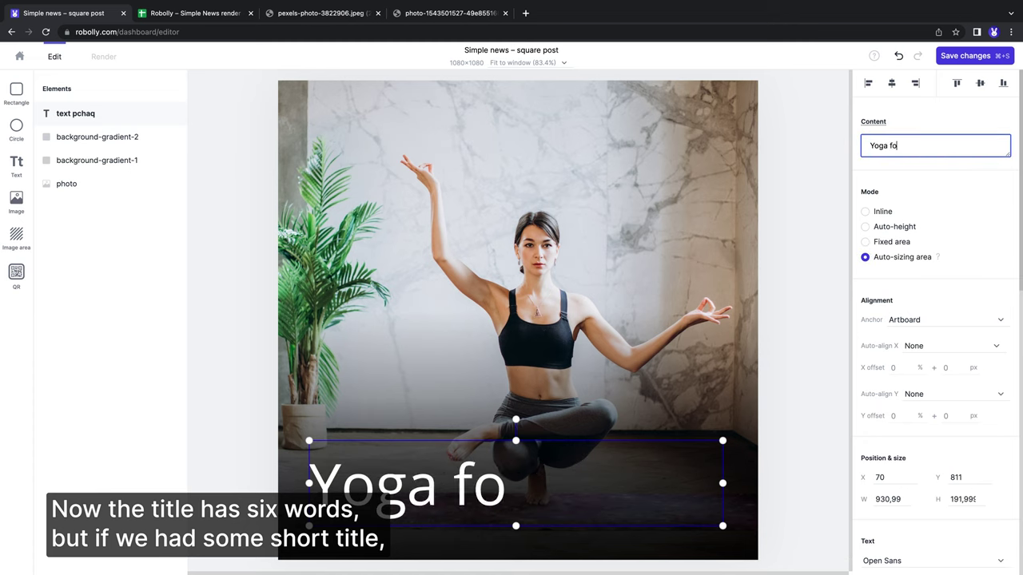
type("r athletes")
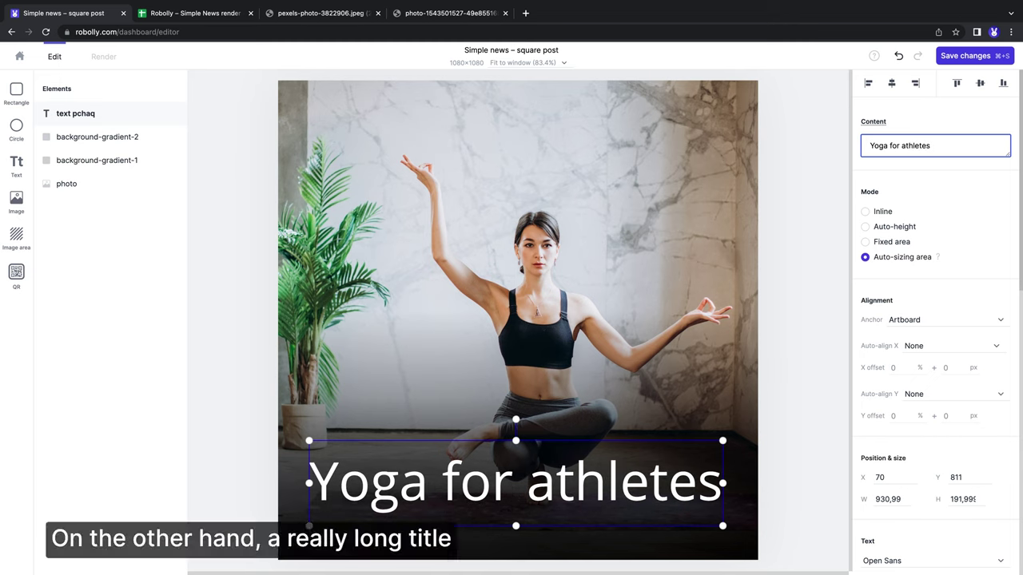
key("super+a")
key("super+v")
key("super+v")
key("super+v")
key("super+v")
key("super+v")
key("super+v")
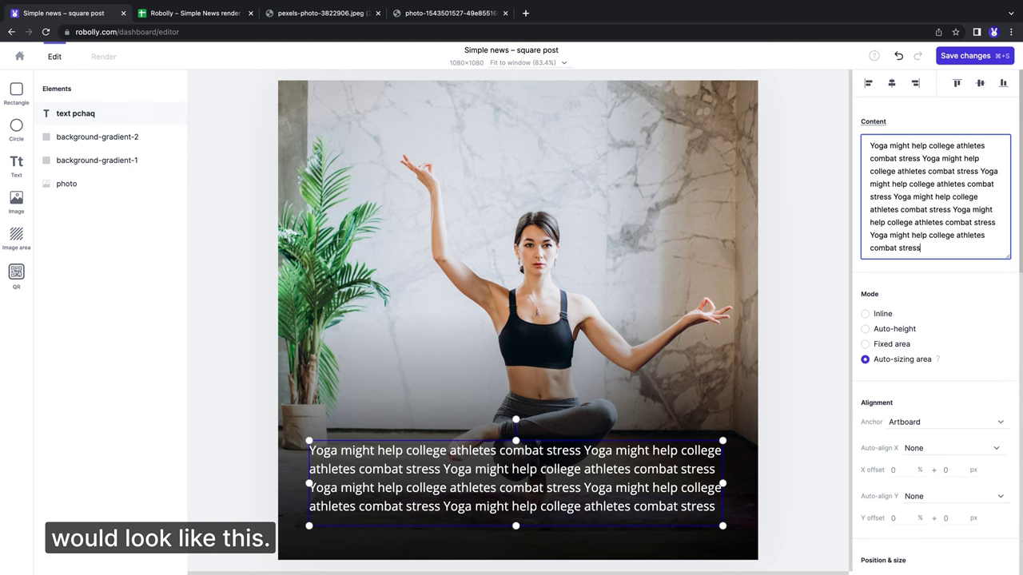
key("super+a")
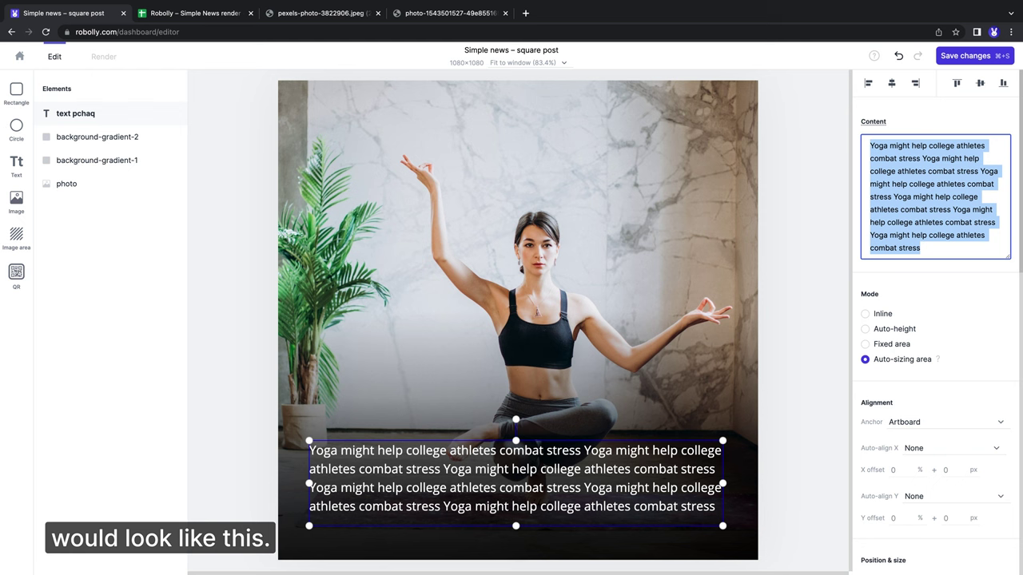
key("super+v")
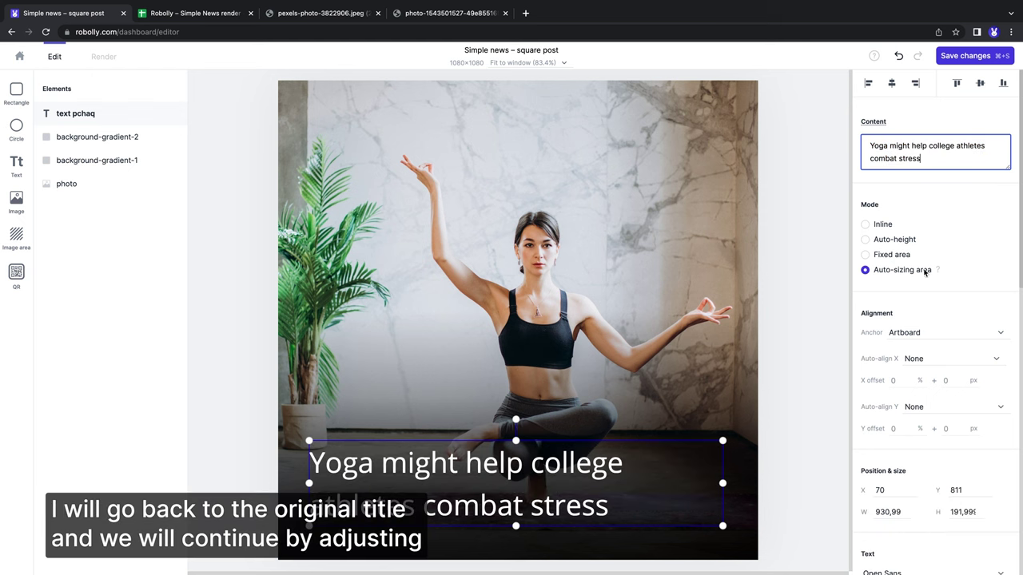
- Resize the headline box to 900×220, centre it horizontally and nudge it higher
double_click(887, 513)
type("900")
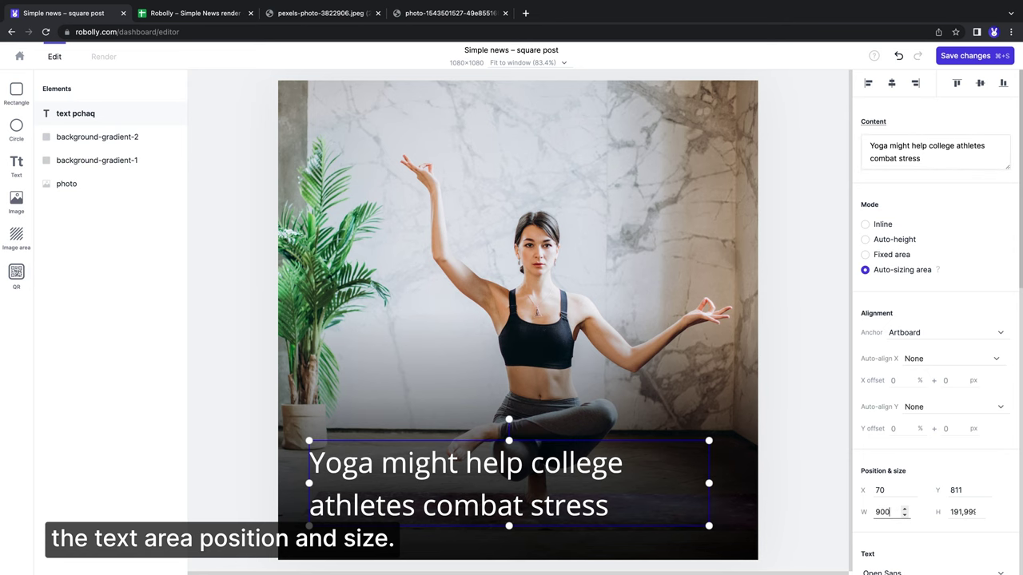
double_click(964, 512)
type("220")
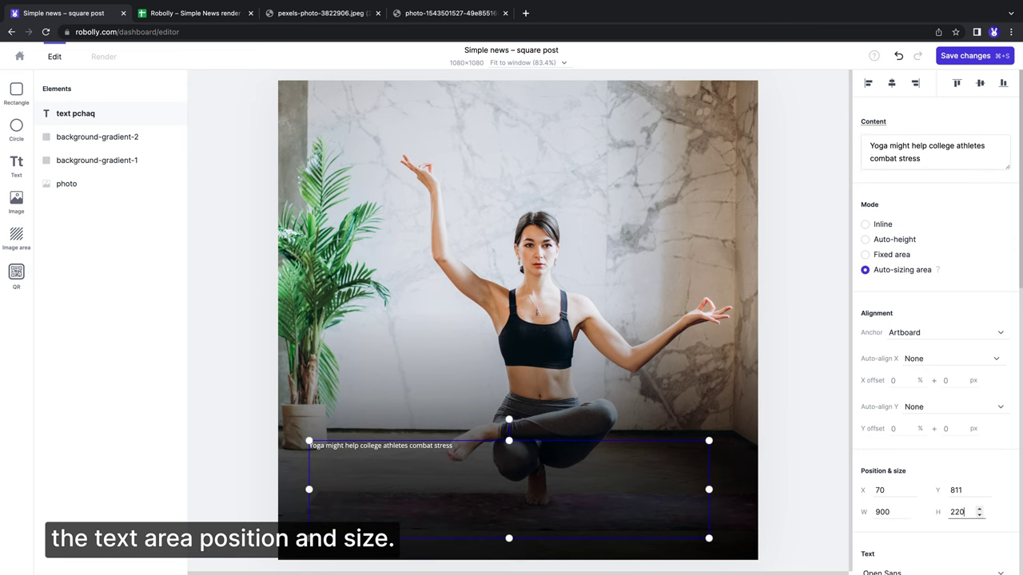
left_click(891, 83)
left_click_drag(658, 458, 658, 444)
- Set the headline in Poppins 500 with line height 1,4 and letter spacing 1
scroll(964, 441, "down", 5)
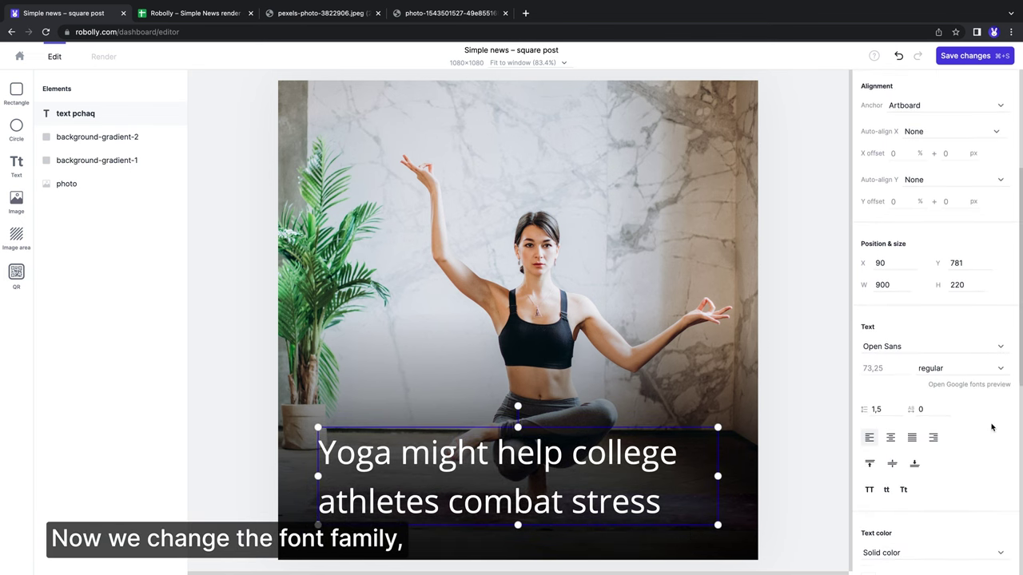
left_click(902, 203)
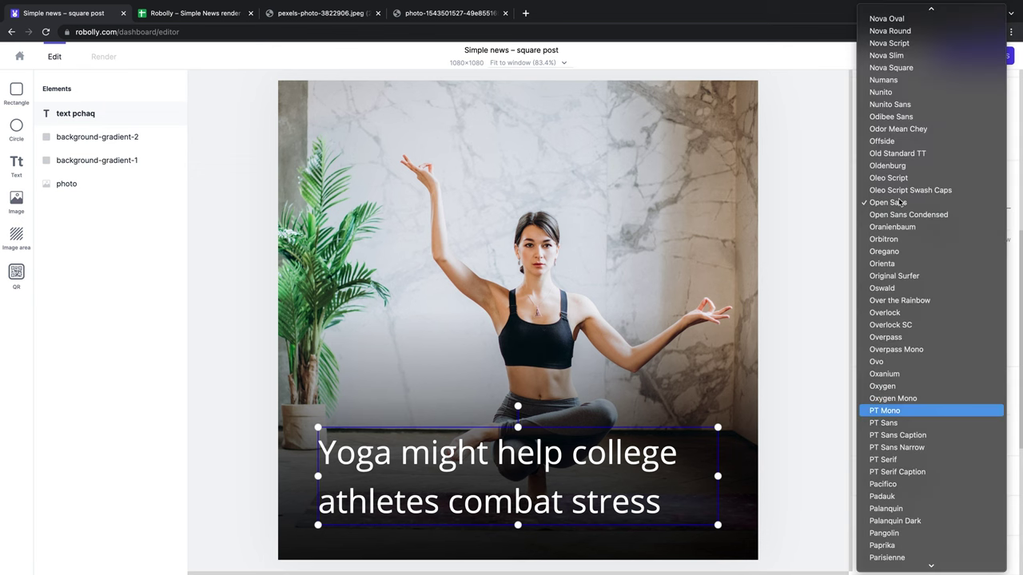
scroll(928, 399, "down", 8)
scroll(927, 460, "down", 3)
left_click(927, 462)
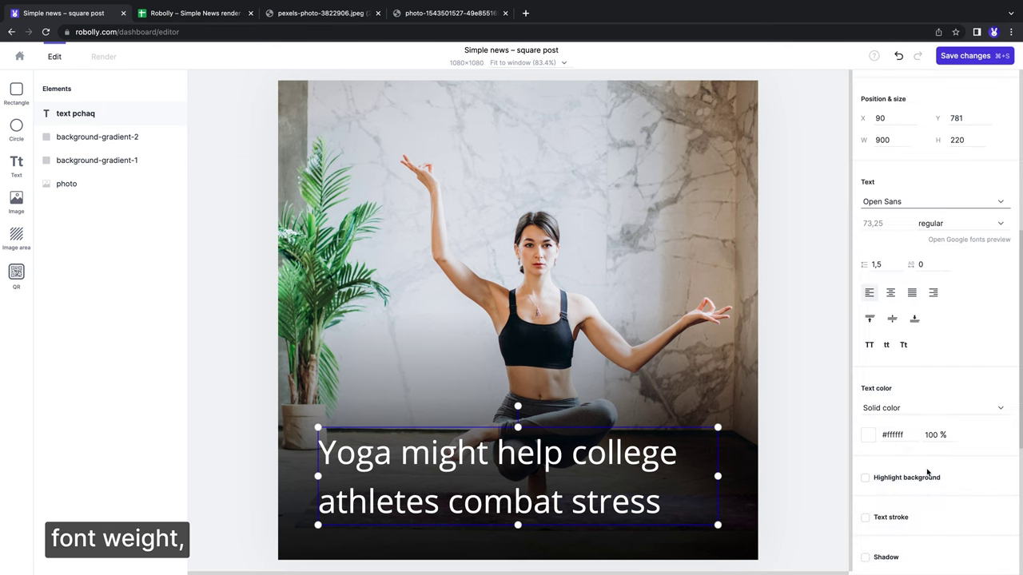
left_click(932, 224)
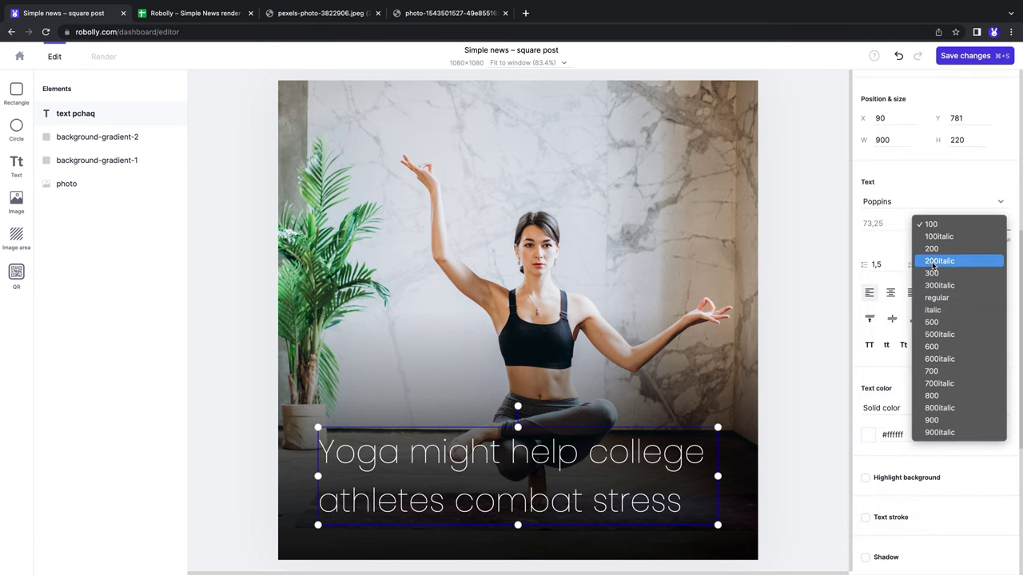
left_click(932, 325)
left_click(887, 268)
key("Down")
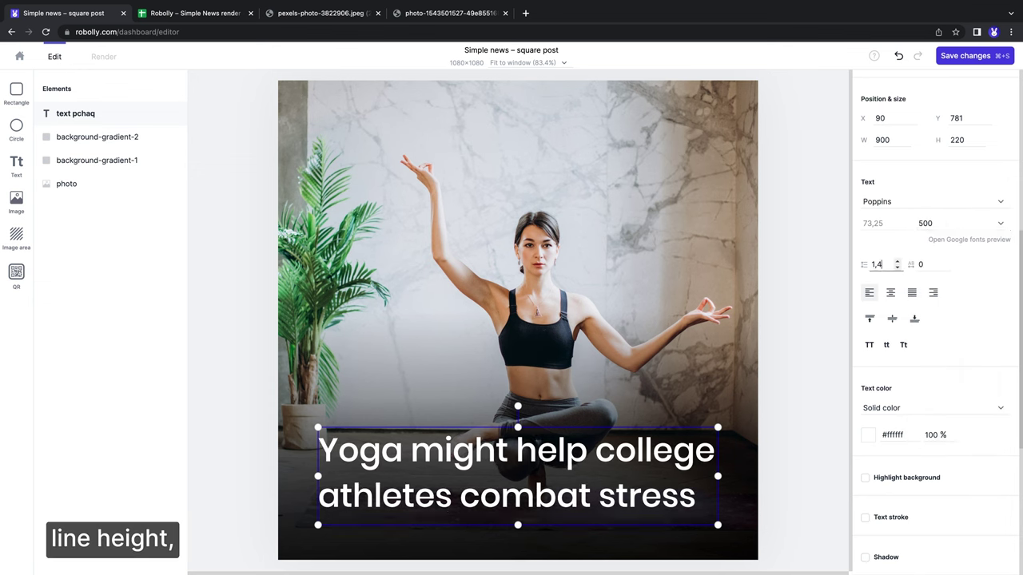
left_click(926, 264)
type("1")
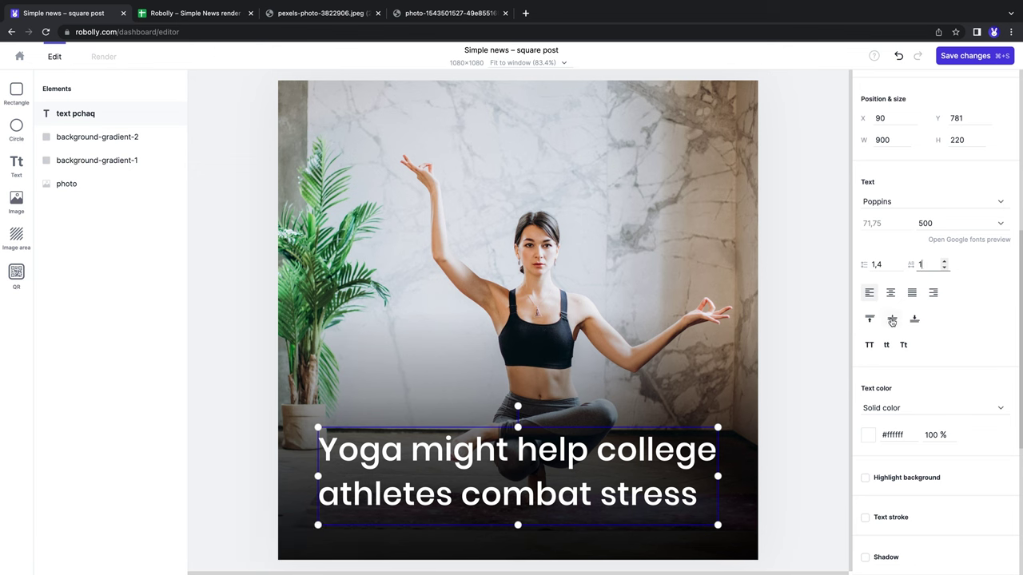
- Centre the headline vertically and add a black shadow at X 0, Y 0, 60% opacity
left_click(892, 319)
scroll(991, 348, "down", 5)
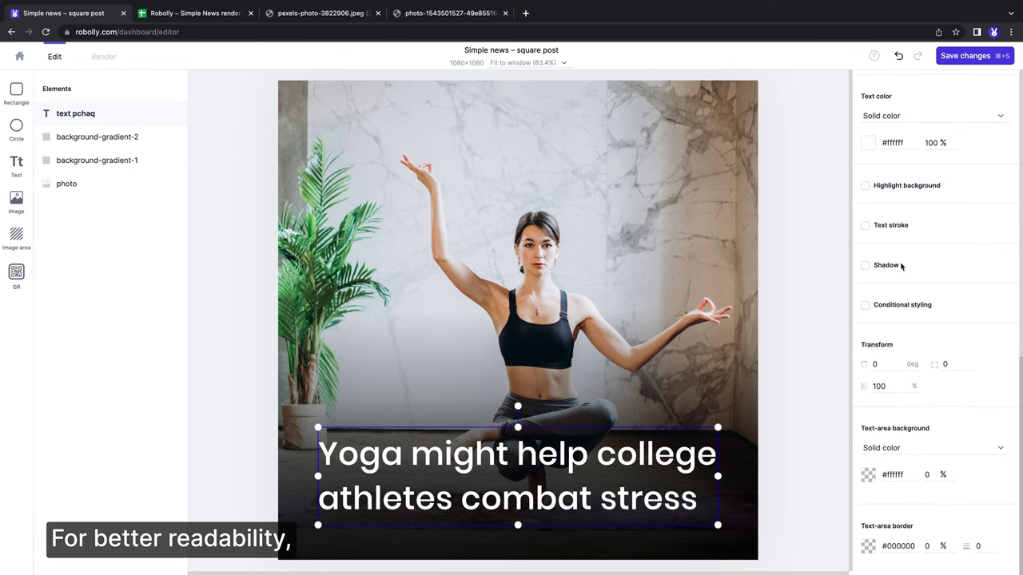
left_click(891, 266)
left_click(894, 285)
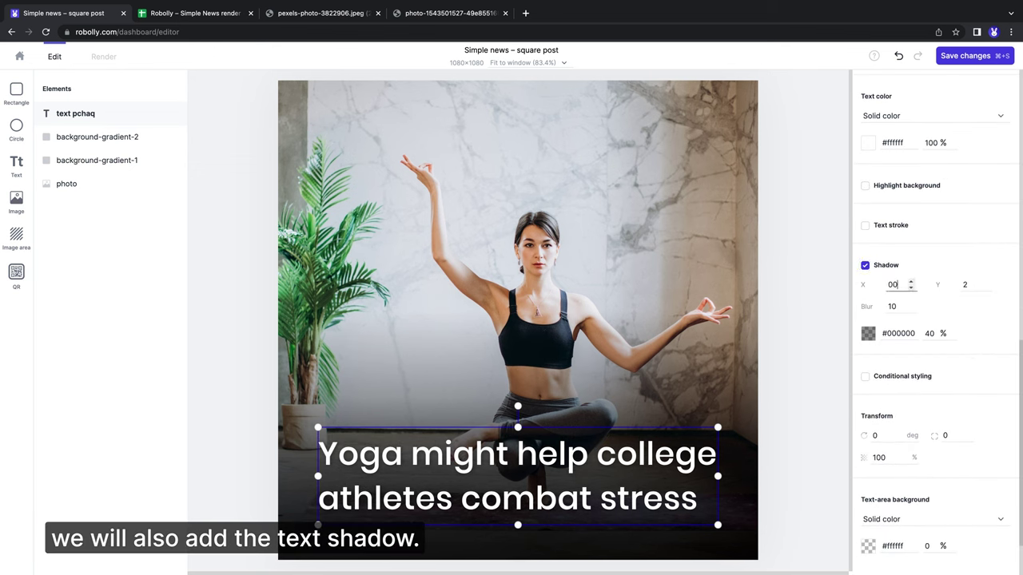
key("Tab")
type("0")
key("Tab")
key("Tab")
key("Tab")
type("60")
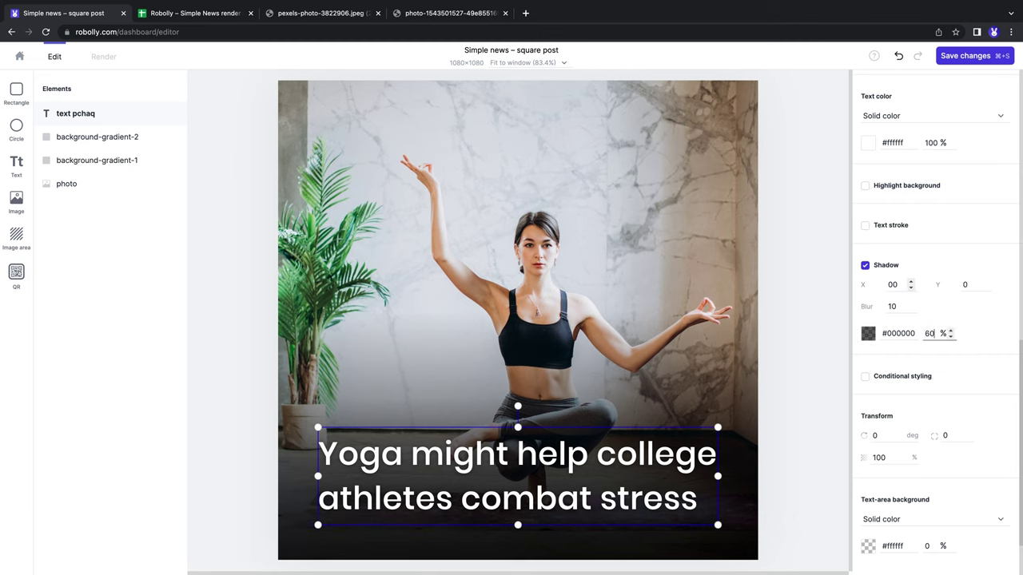
left_click(982, 329)
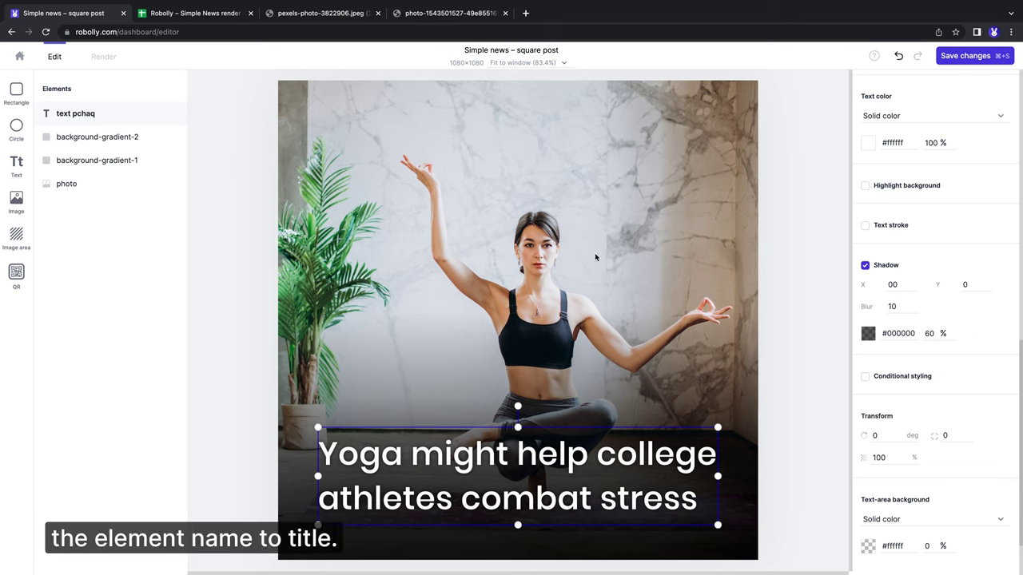
- Rename the headline element to title
left_click(174, 114)
triple_click(112, 113)
type("title")
left_click(152, 112)
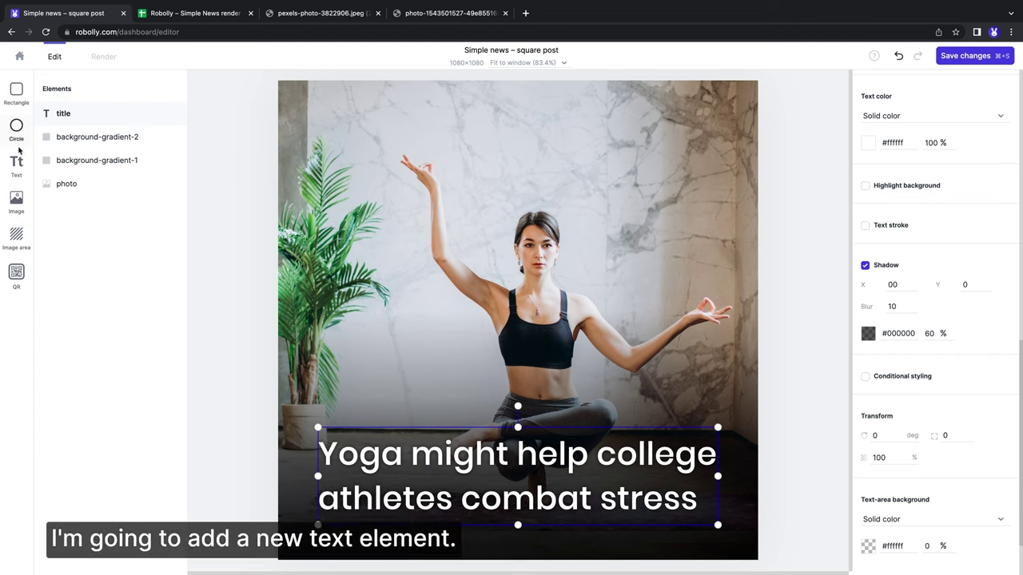
- Place a new text element above the headline reading #lifestyle, set to Inline mode
left_click(14, 163)
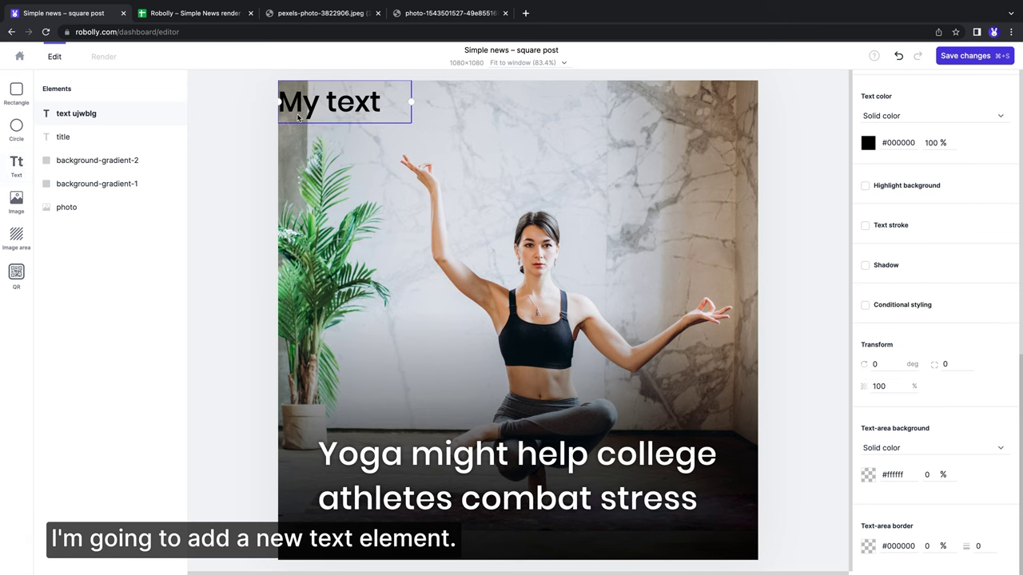
left_click_drag(310, 108, 351, 404)
scroll(926, 138, "up", 10)
left_click(928, 144)
key("super+a")
type("#lifestyle")
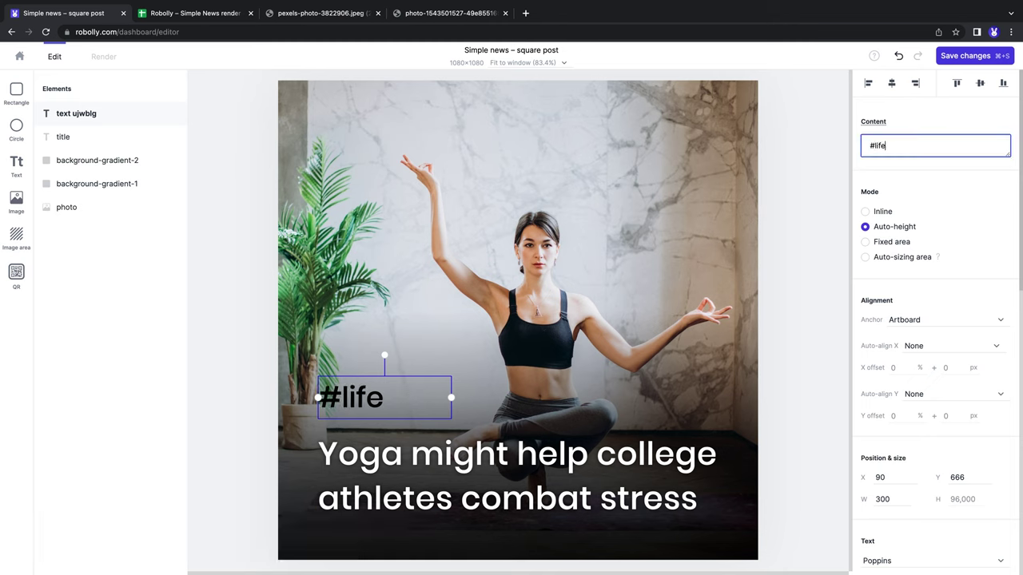
left_click(883, 212)
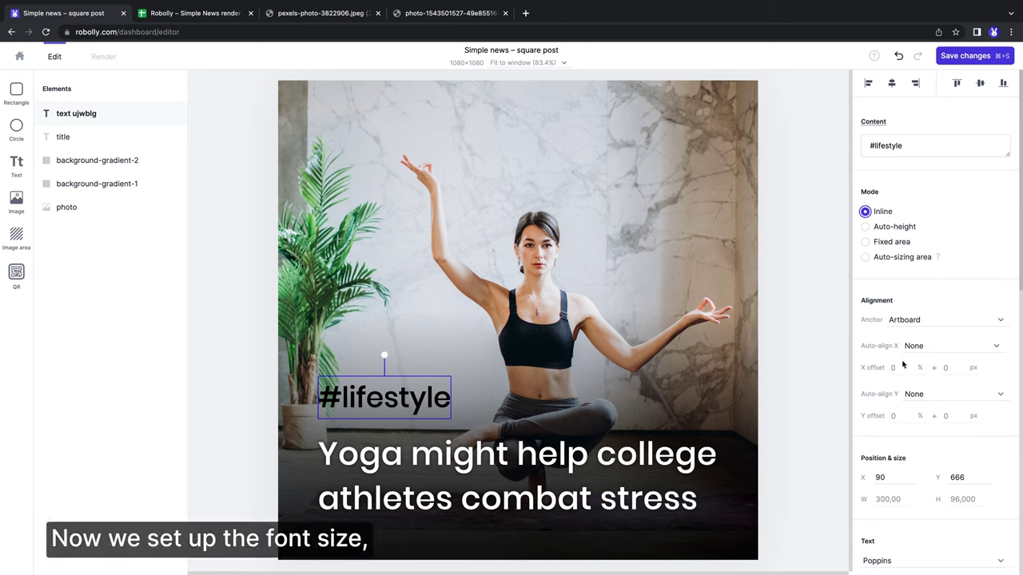
- Style the label at size 30, weight 500italic, letter spacing 2, uppercase, in white #ffffff
scroll(904, 367, "down", 3)
scroll(904, 369, "down", 3)
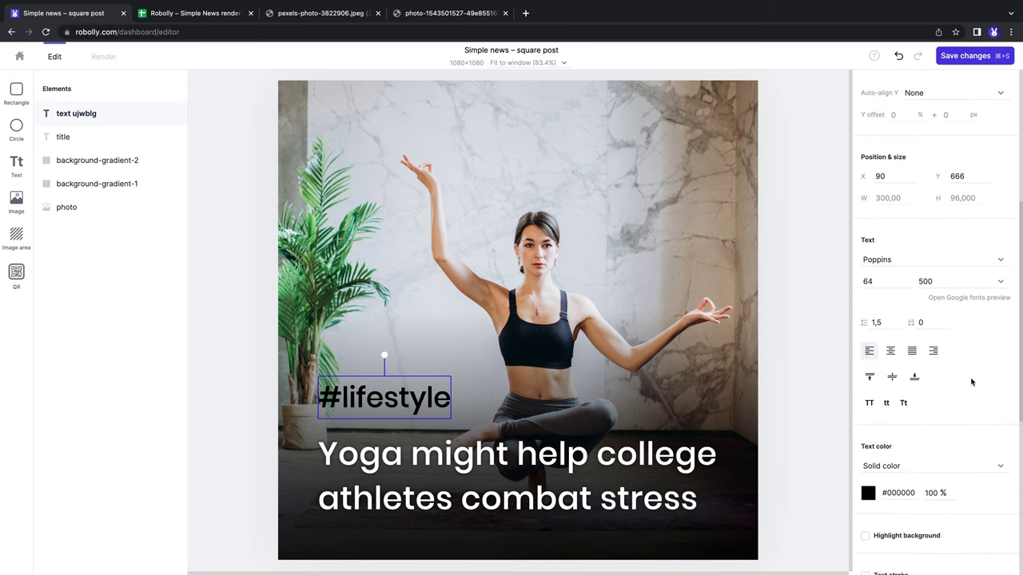
double_click(877, 280)
type("30")
left_click(956, 280)
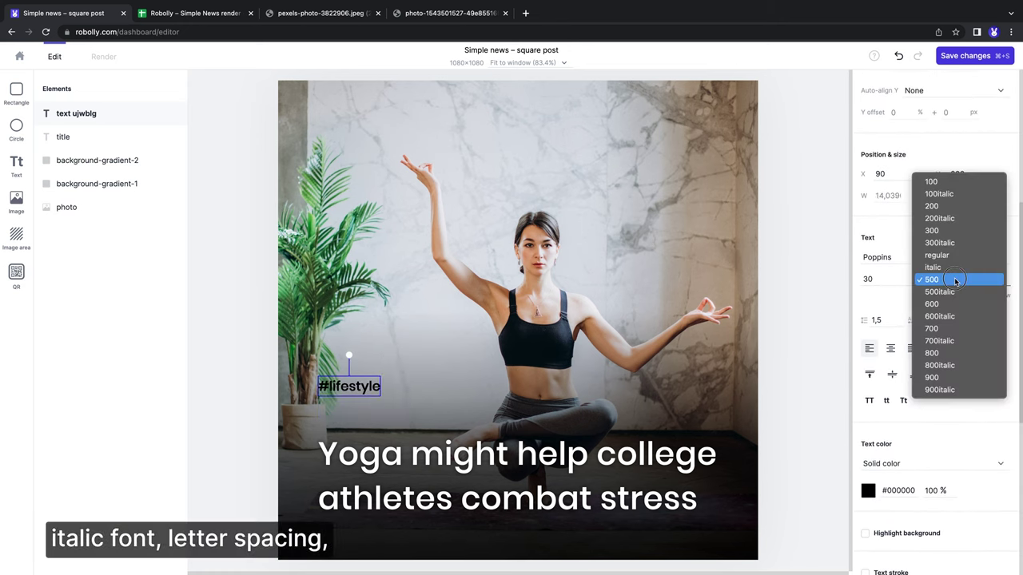
left_click(954, 290)
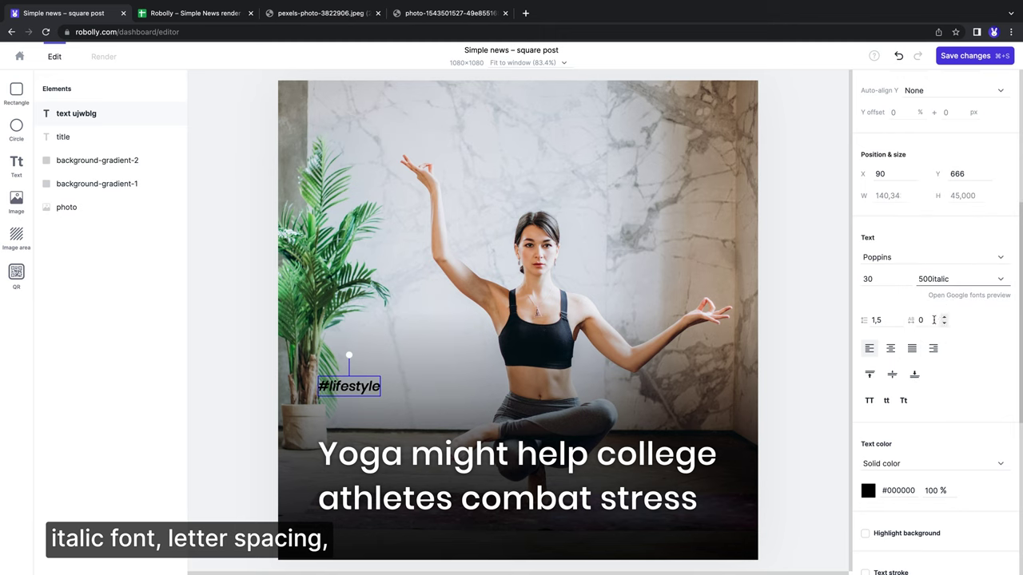
left_click(933, 320)
type("2")
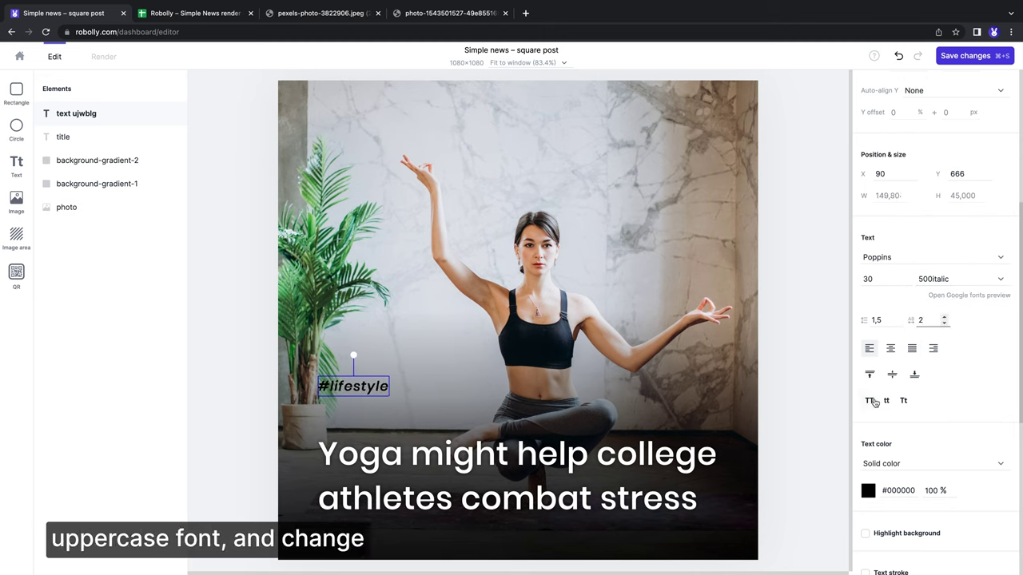
left_click(871, 401)
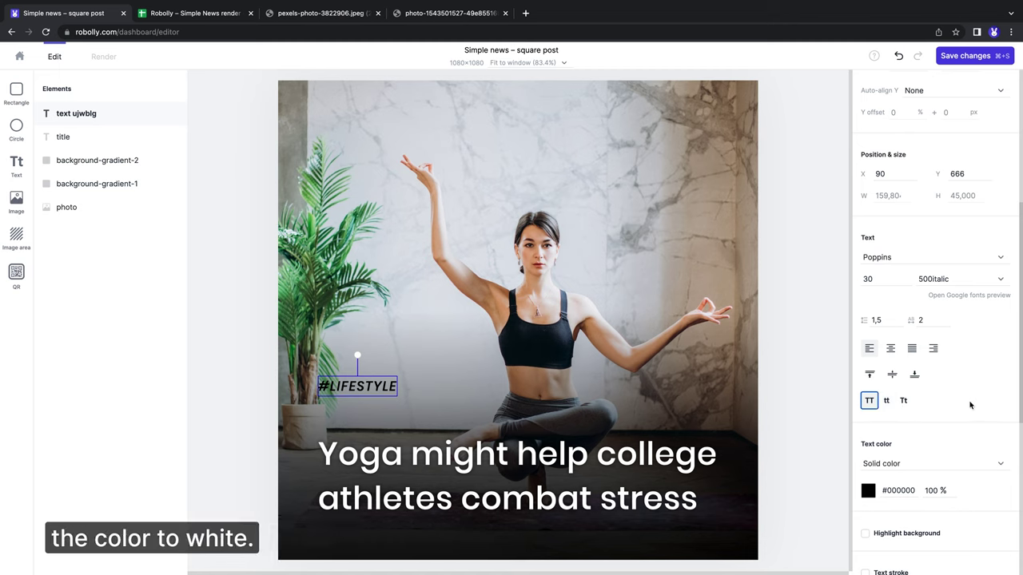
left_click(869, 491)
left_click_drag(878, 371, 856, 338)
- Give the tag a #03a65a background and border at 100% opacity, with border width 20
left_click(999, 404)
scroll(978, 400, "down", 3)
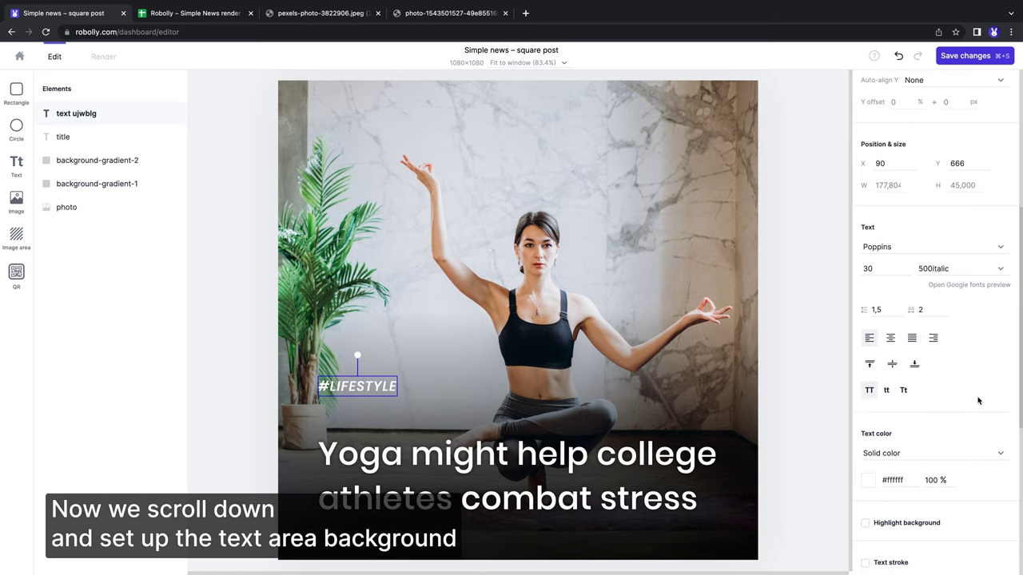
scroll(978, 401, "down", 6)
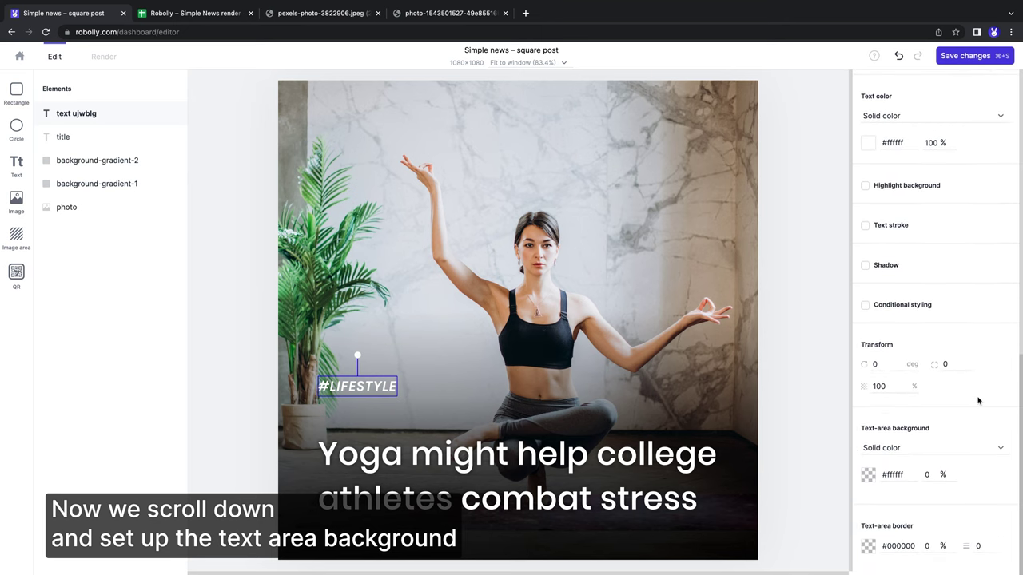
double_click(896, 475)
type("#03a85a")
left_click(931, 475)
type("100")
double_click(898, 546)
type("#03a65a")
left_click(926, 547)
type("100")
left_click(980, 546)
type("20")
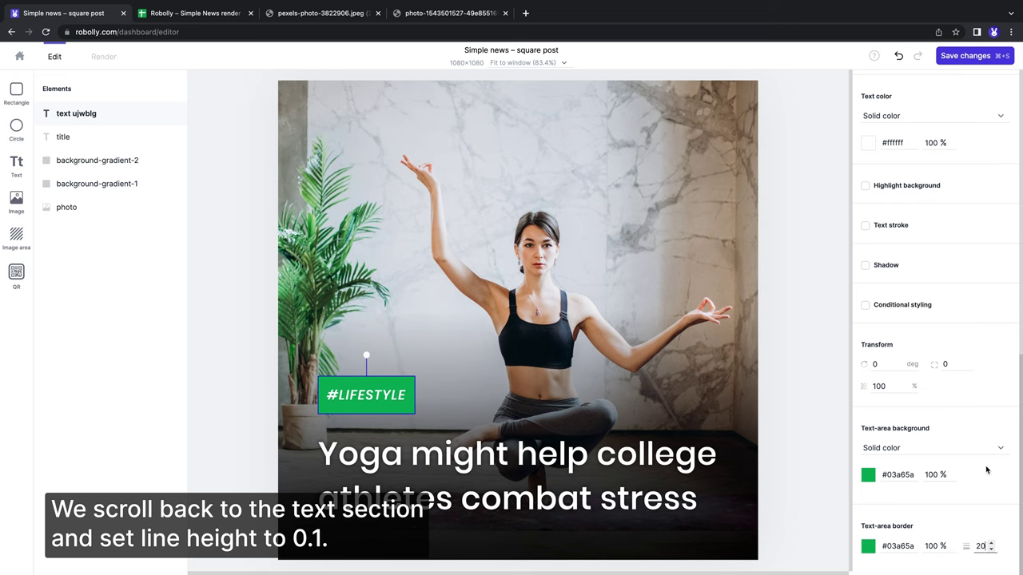
- Set the tag's line height to 0,1 and move it down just above the headline
scroll(986, 468, "up", 5)
scroll(964, 442, "up", 2)
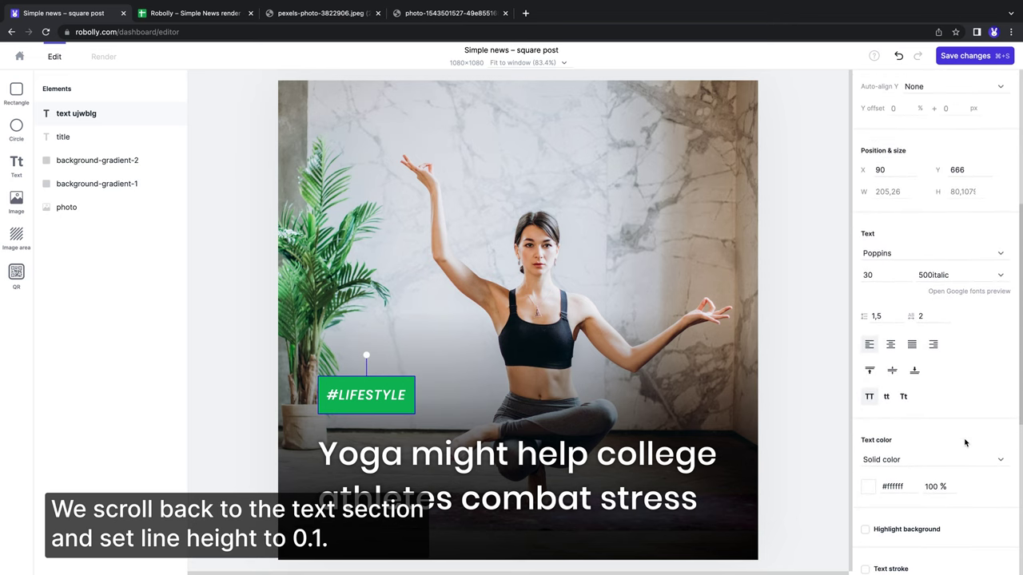
double_click(876, 317)
type("0,1")
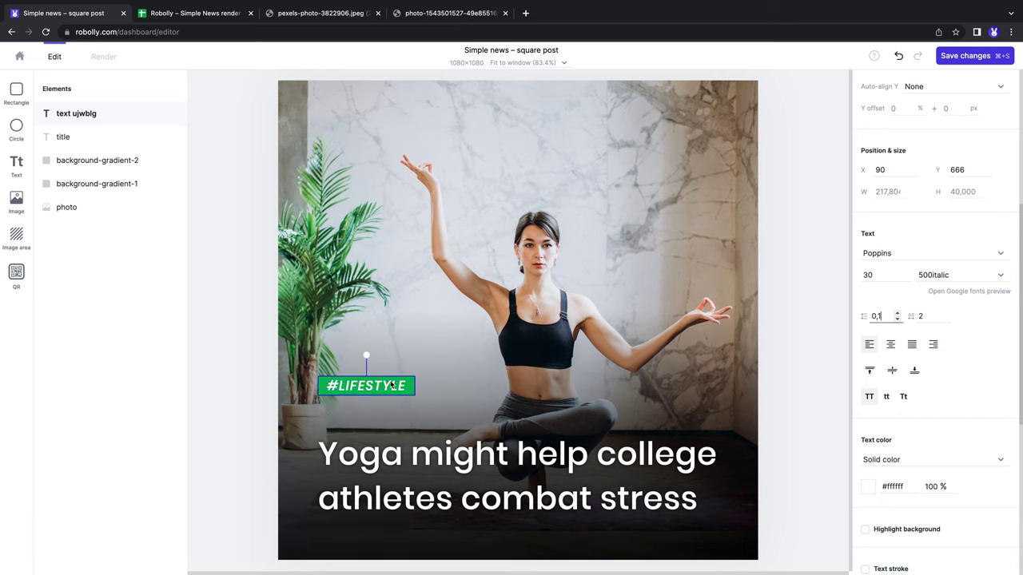
left_click_drag(390, 384, 391, 408)
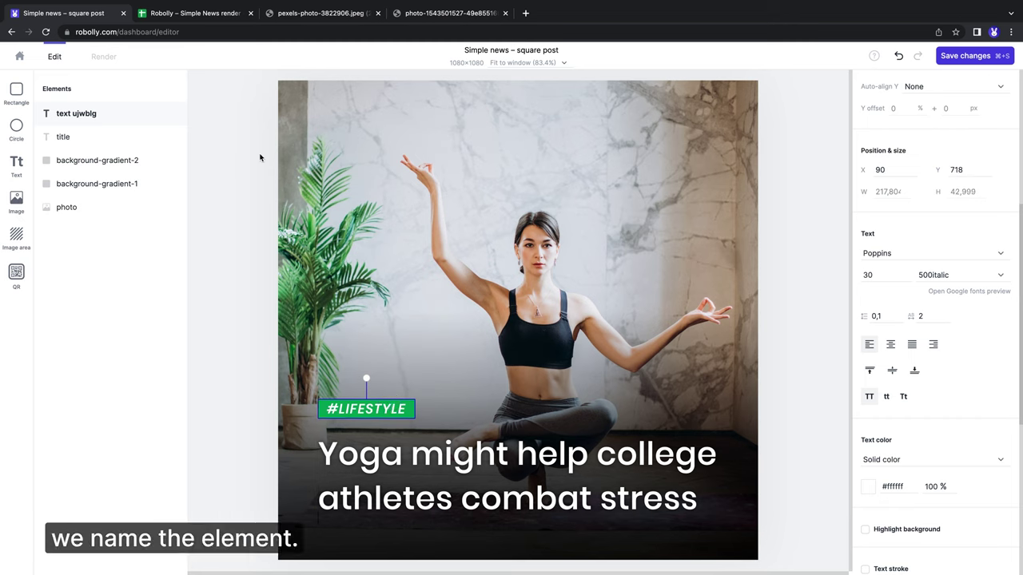
- Rename the tag element to label
left_click(174, 116)
key("ctrl+a")
key("BackSpace")
type("label")
left_click(149, 114)
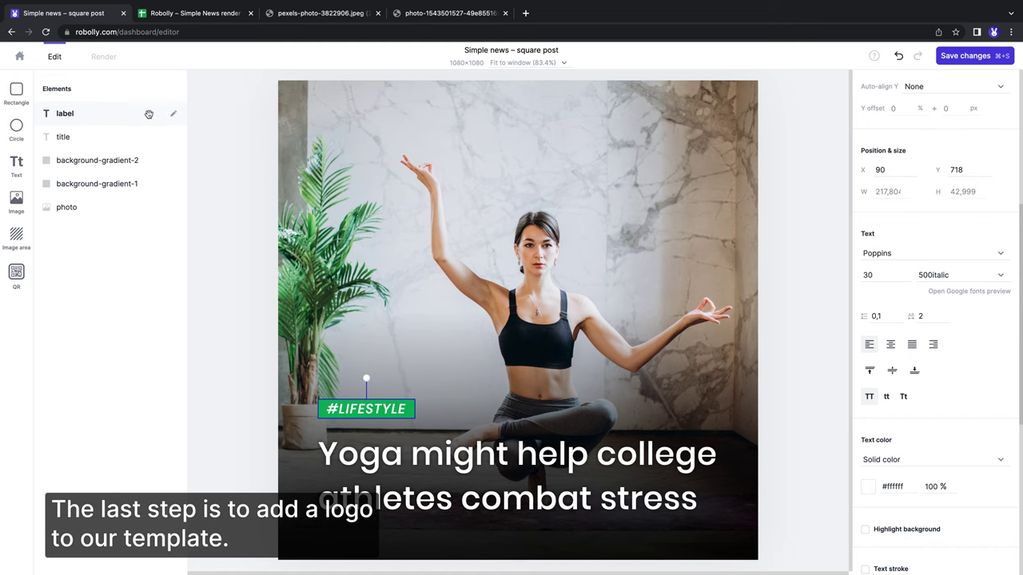
- Insert the News Company logo at the top-left (X 90, Y 95) and name it logo
left_click(17, 203)
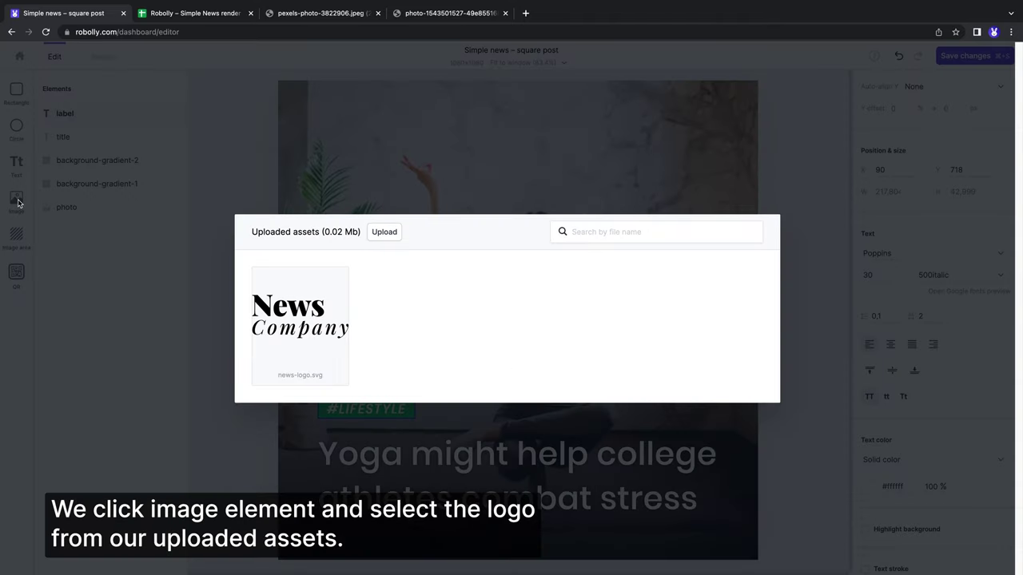
left_click(302, 312)
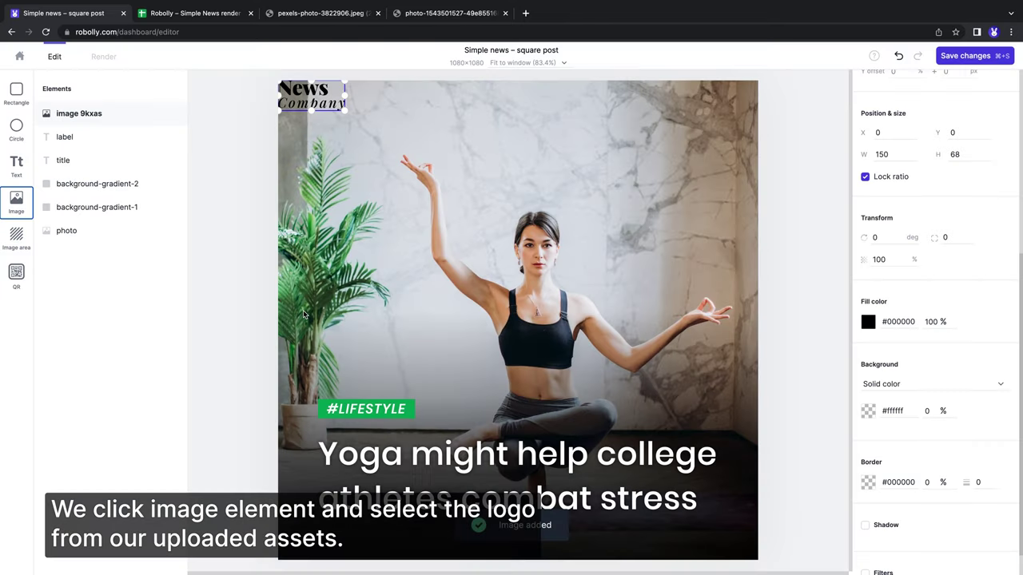
left_click_drag(304, 96, 422, 173)
double_click(127, 114)
left_click(127, 113)
type("logo")
key("Return")
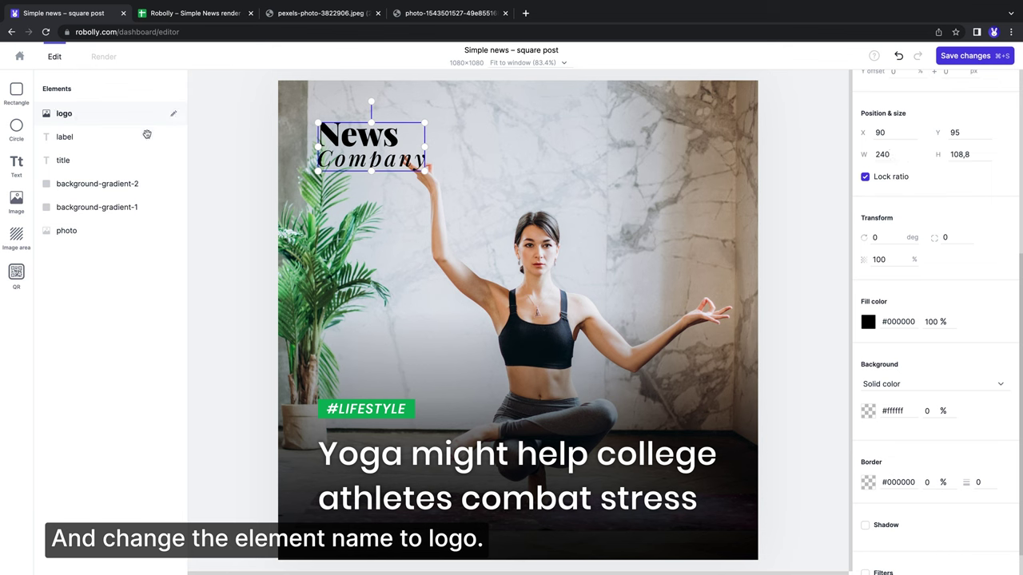
left_click(248, 232)
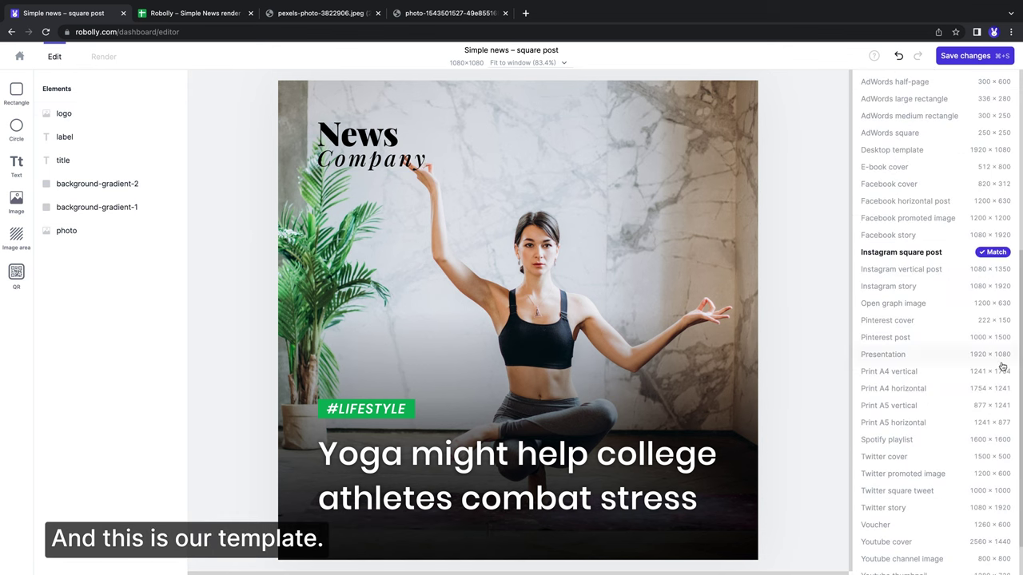
scroll(1008, 366, "up", 5)
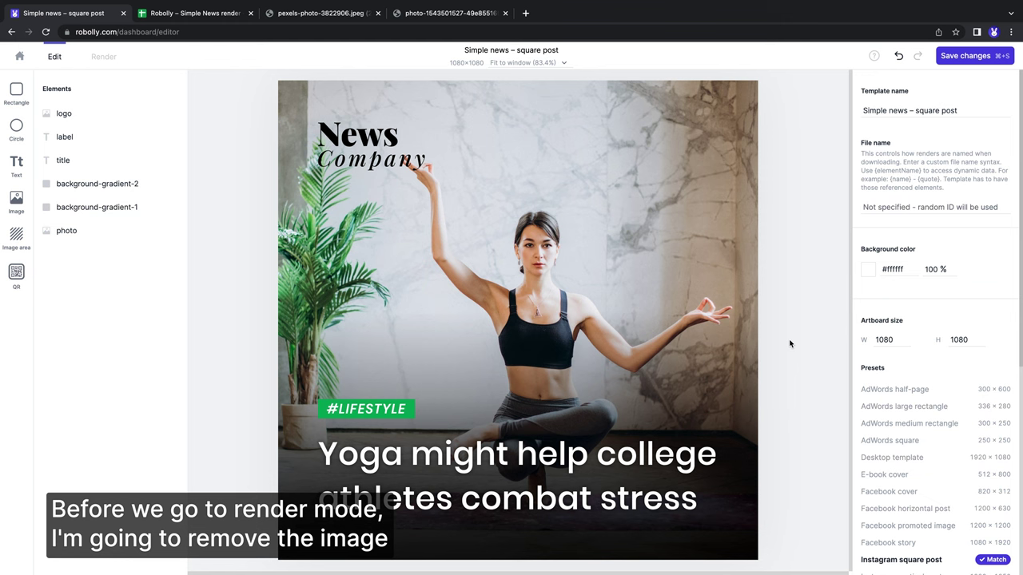
- Delete the background photo's image address, leaving a blank image placeholder
left_click(631, 240)
triple_click(889, 140)
key("BackSpace")
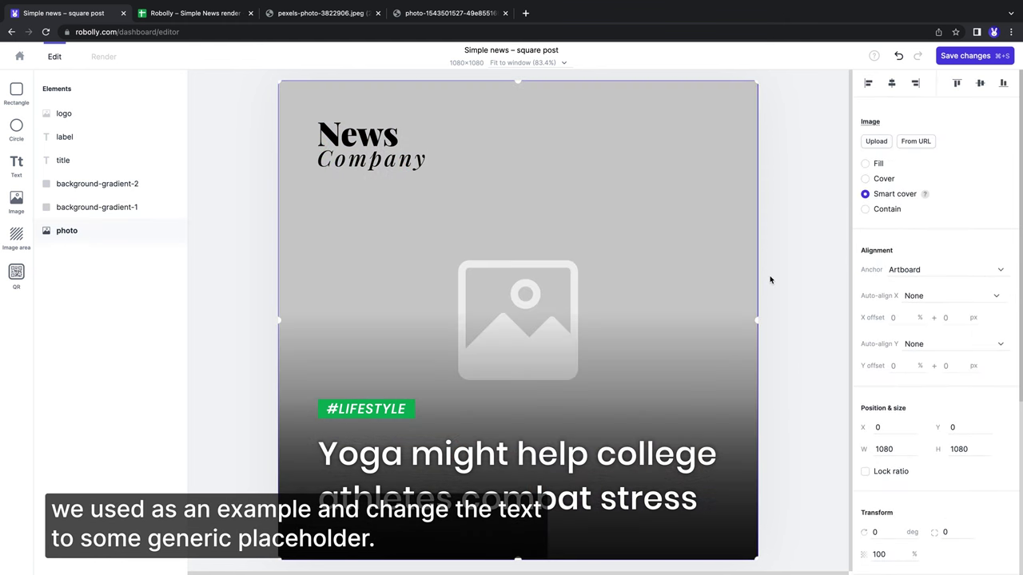
- Replace the headline with 'Title lorem ipsum dolor sit amet consectetur' placeholder text
left_click(547, 477)
left_click(933, 160)
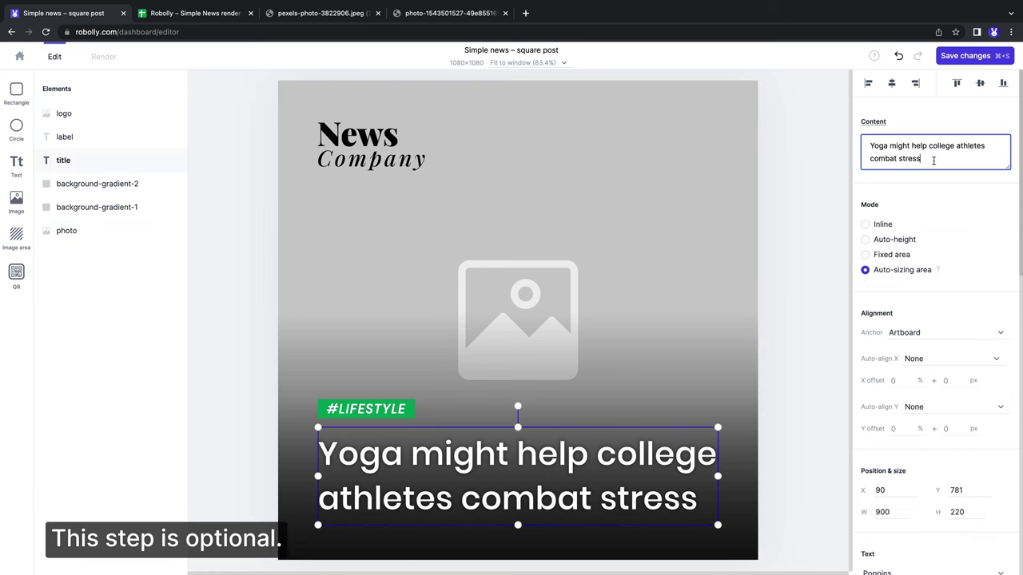
key("super+a")
type("Title")
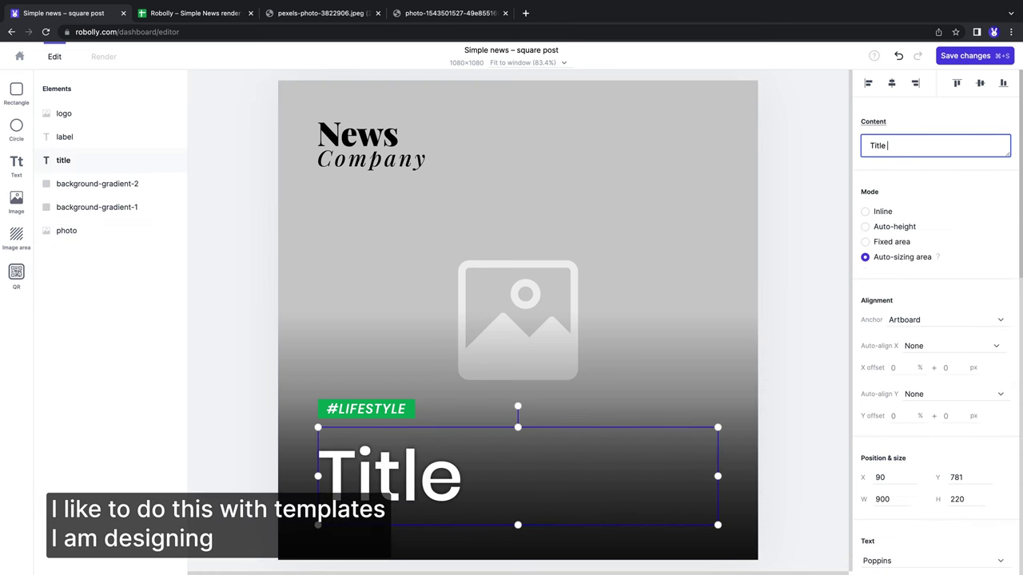
type("lorem ipsum dolor sit amet consectetur")
- Change the tag content to #label and save the template
left_click(384, 406)
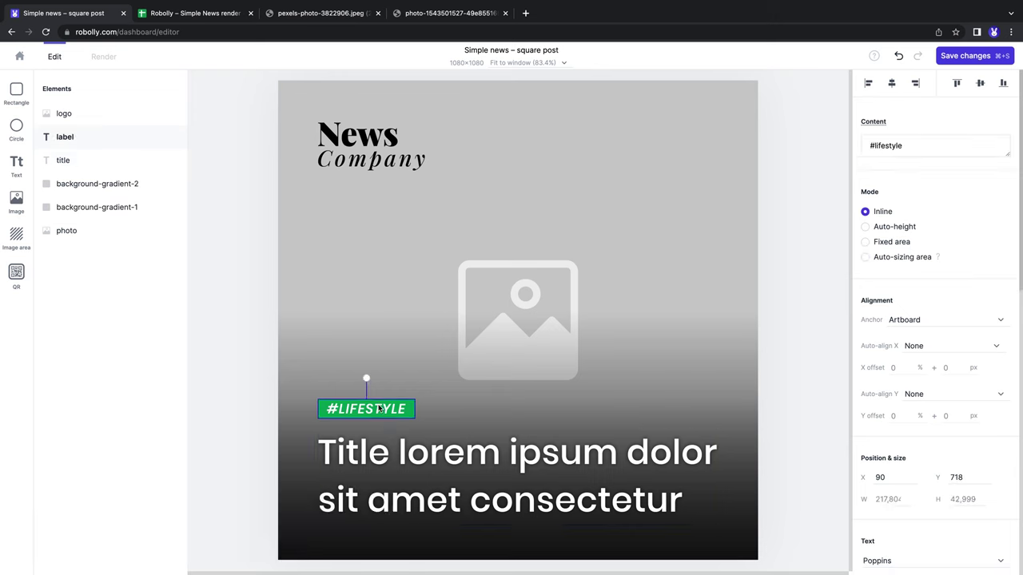
left_click(895, 150)
key("super+a")
type("#label")
left_click(797, 194)
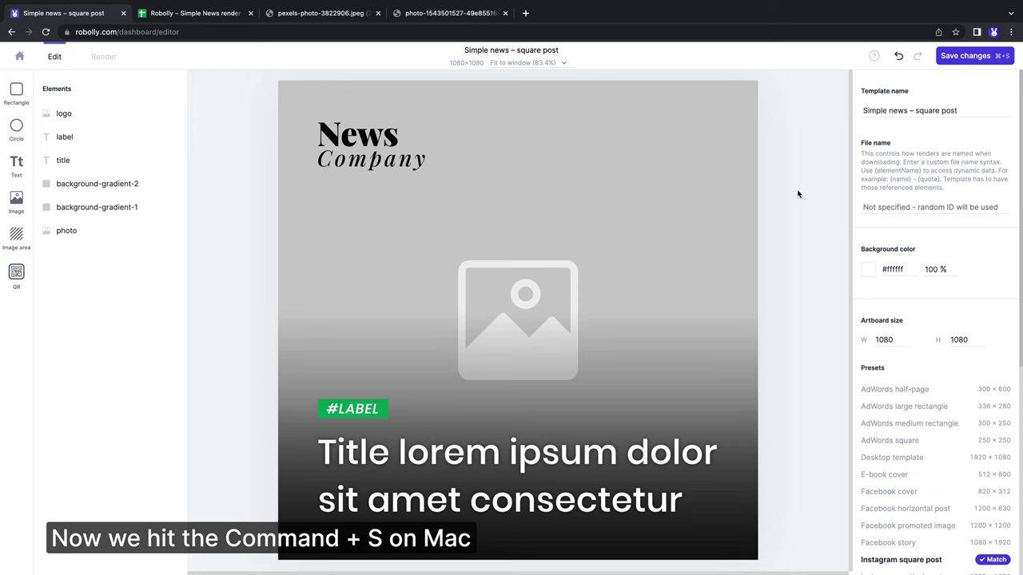
key("super+s")
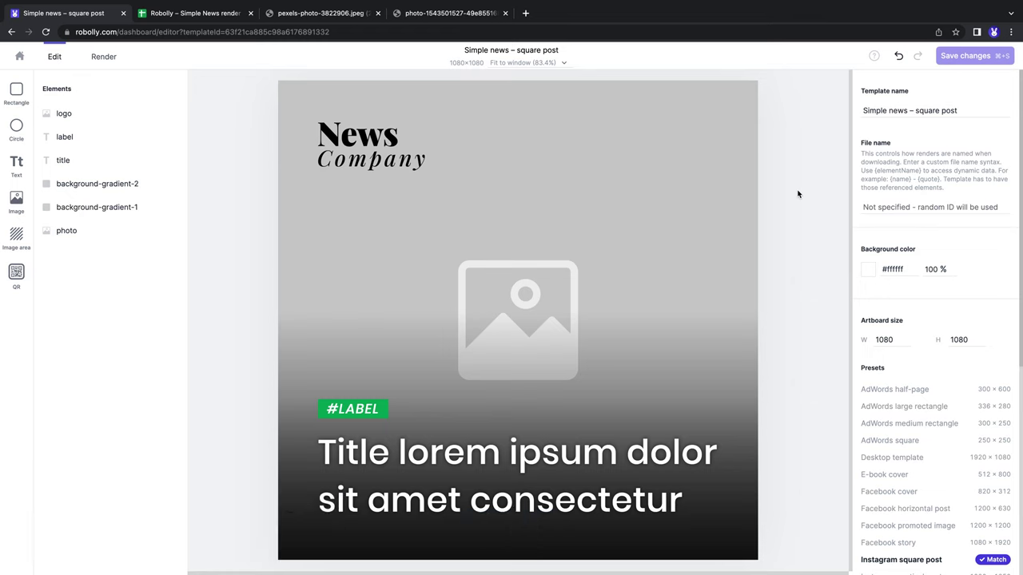
- Switch to Render and choose a football player photo from the image gallery
left_click(98, 56)
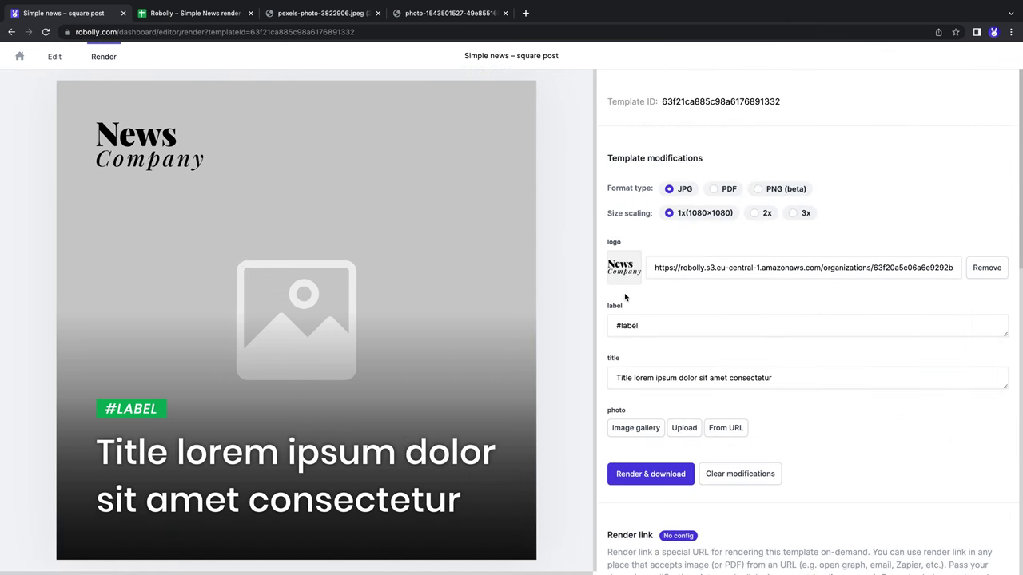
scroll(637, 298, "down", 1)
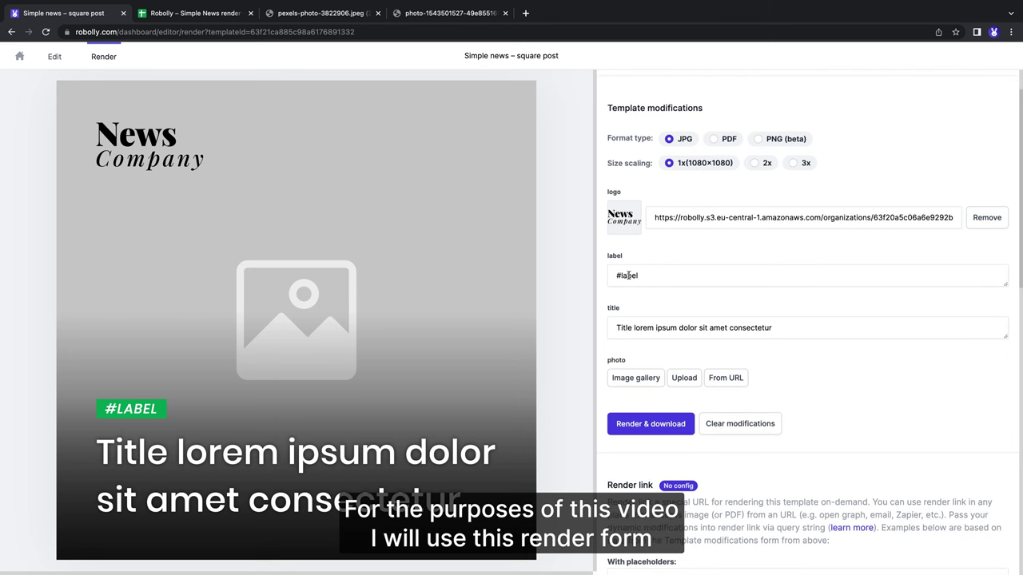
left_click(636, 378)
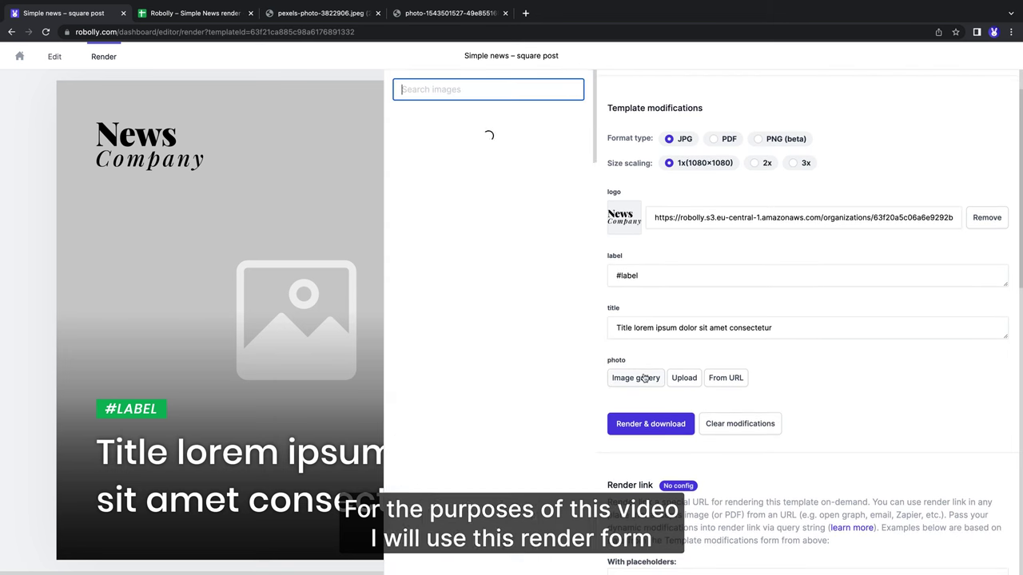
type("football")
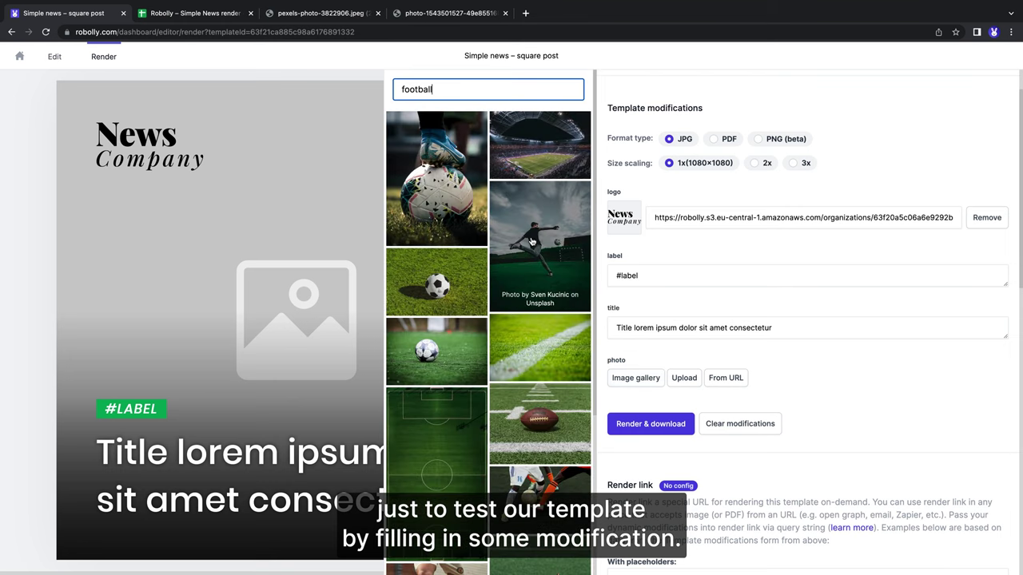
left_click(532, 241)
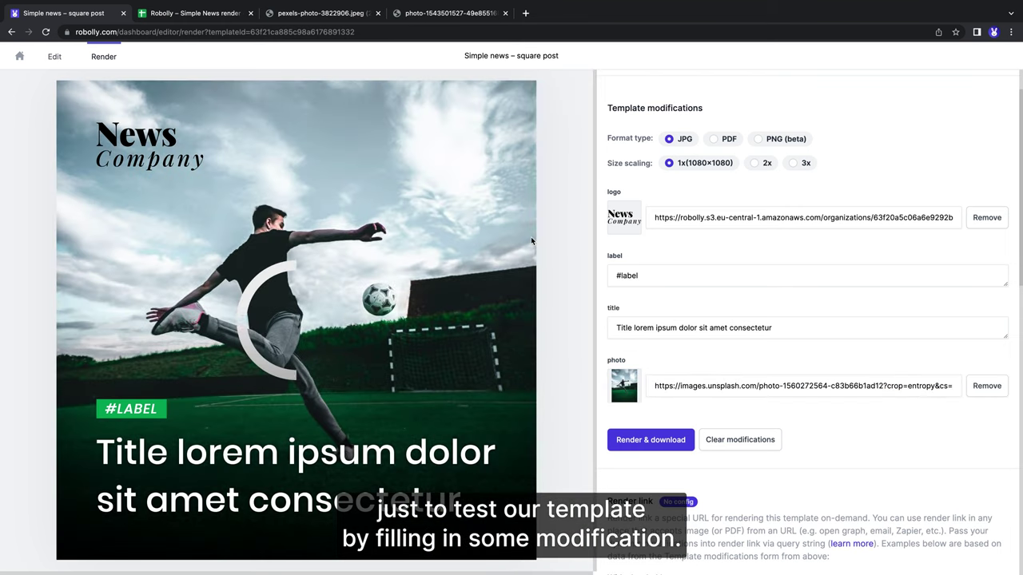
- Enter sport as the label and 'What makes country good at football' as the title
double_click(633, 276)
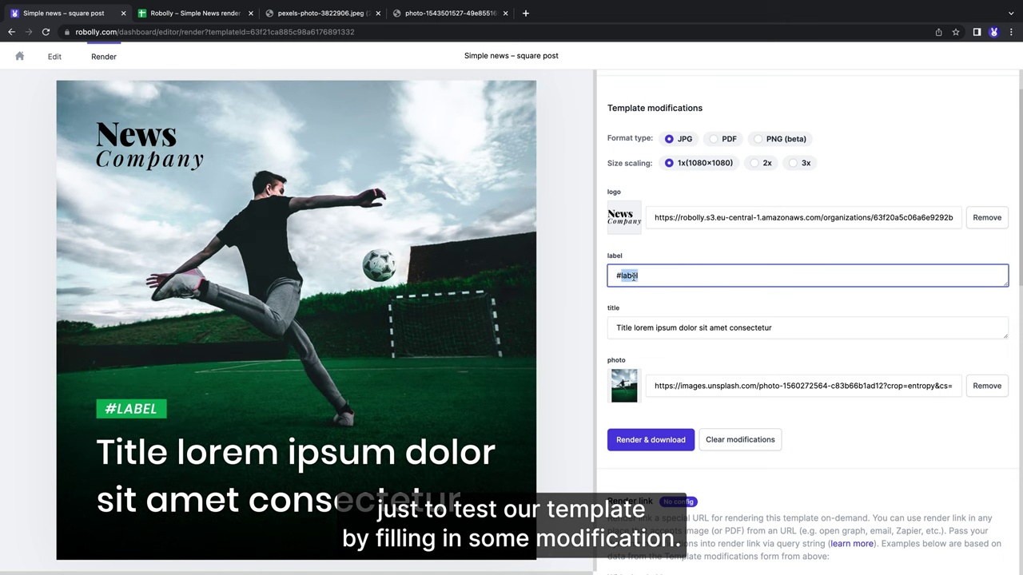
type("sport")
triple_click(639, 328)
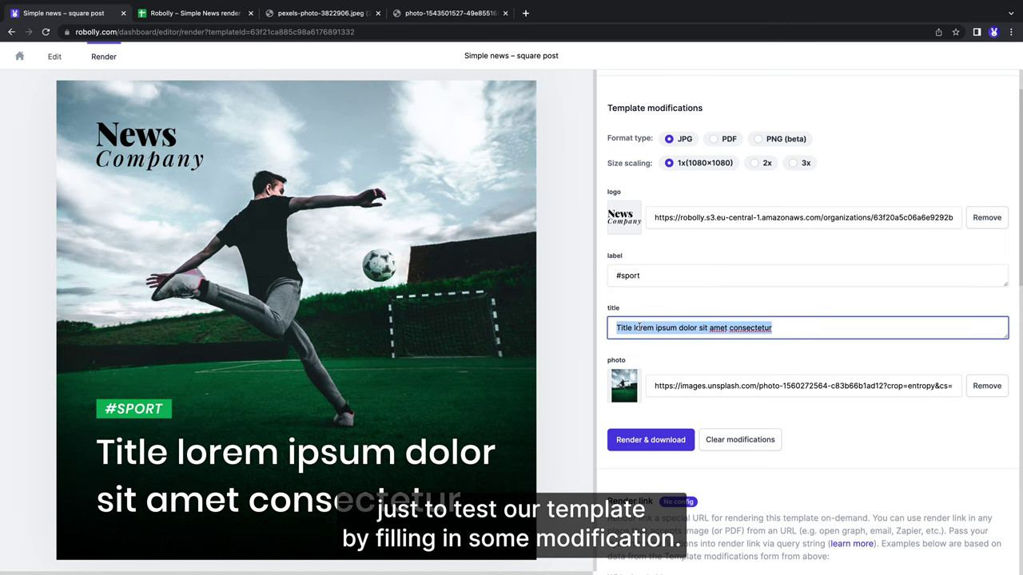
type("What makes country good at fo")
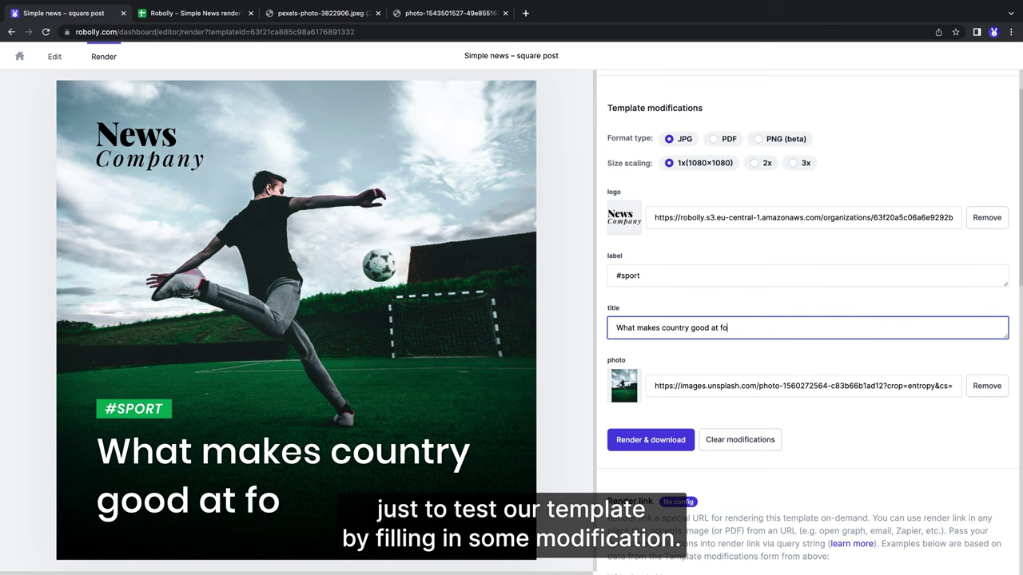
type("otball")
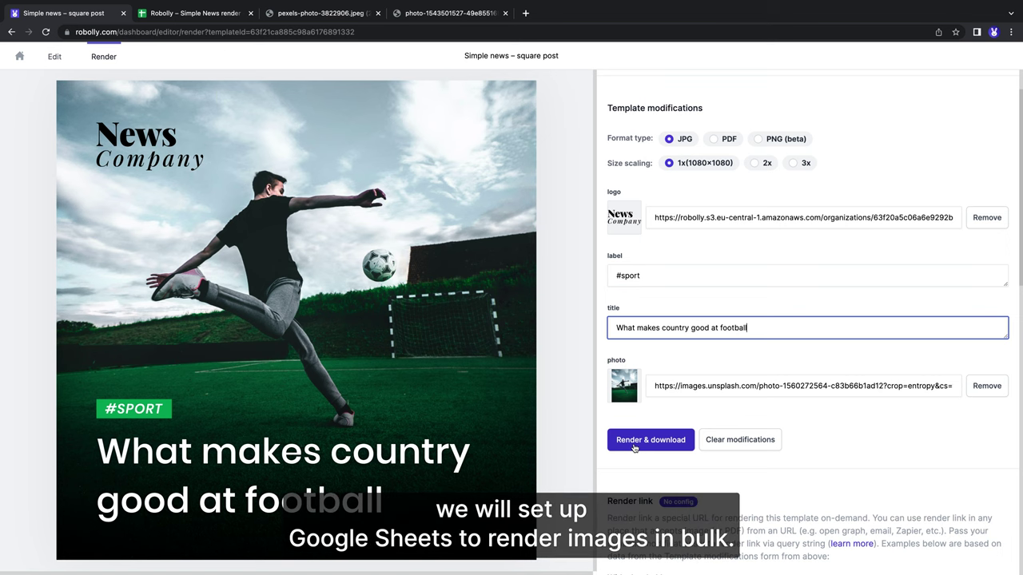
- Launch the Google Sheets setup wizard and bring up the Robolly – Simple News render spreadsheet
scroll(633, 448, "down", 5)
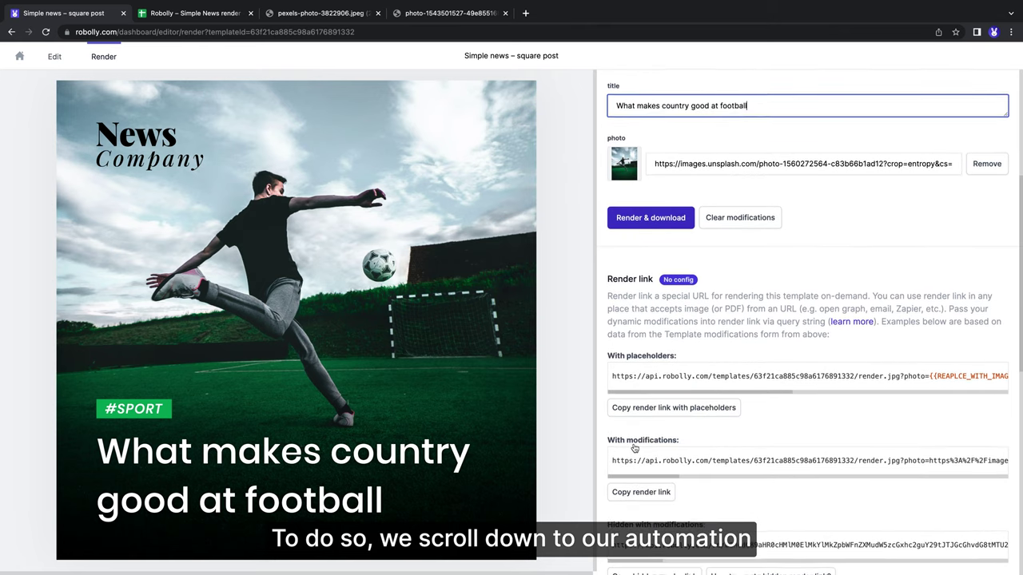
scroll(634, 447, "down", 8)
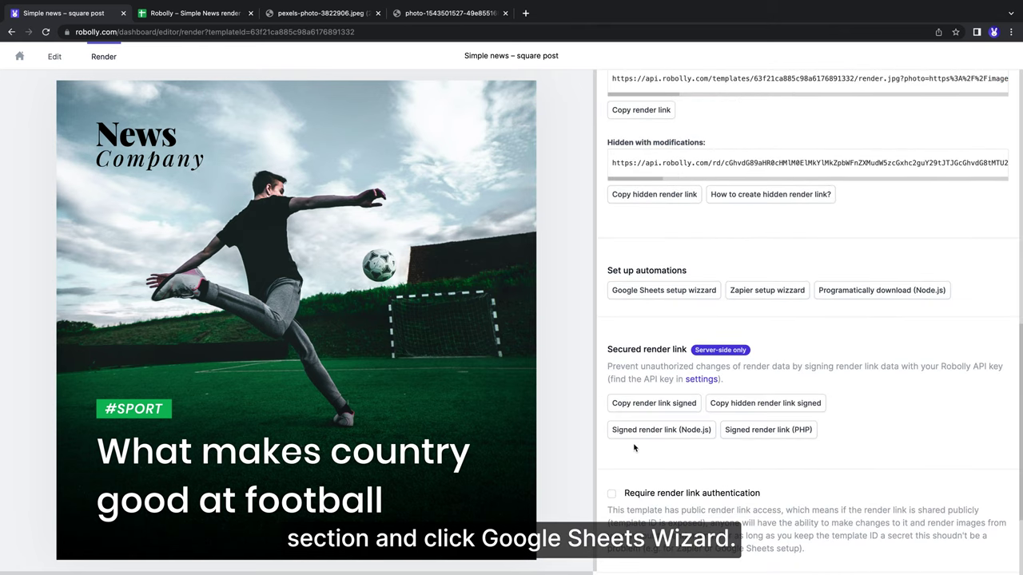
left_click(649, 291)
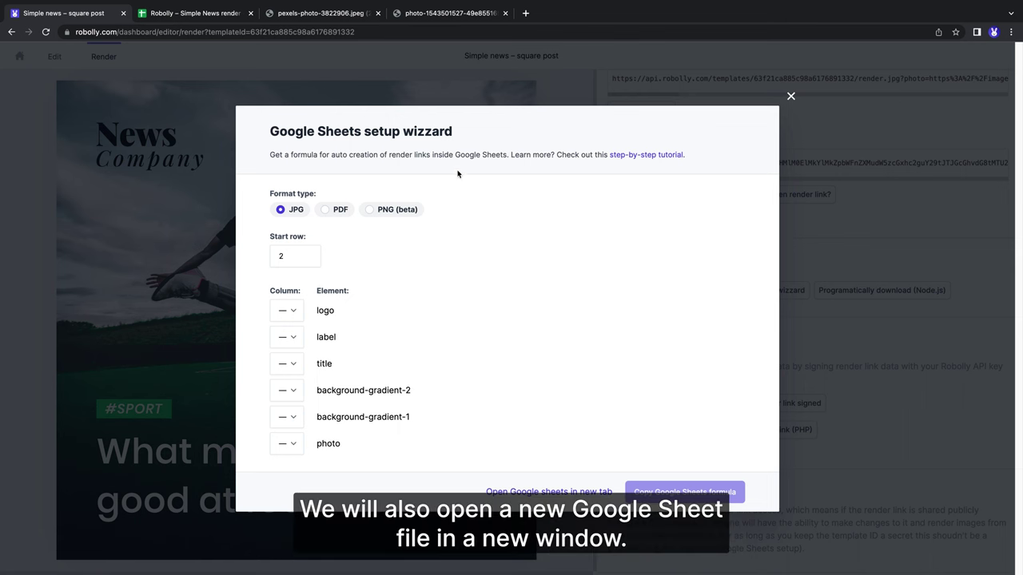
left_click(236, 14)
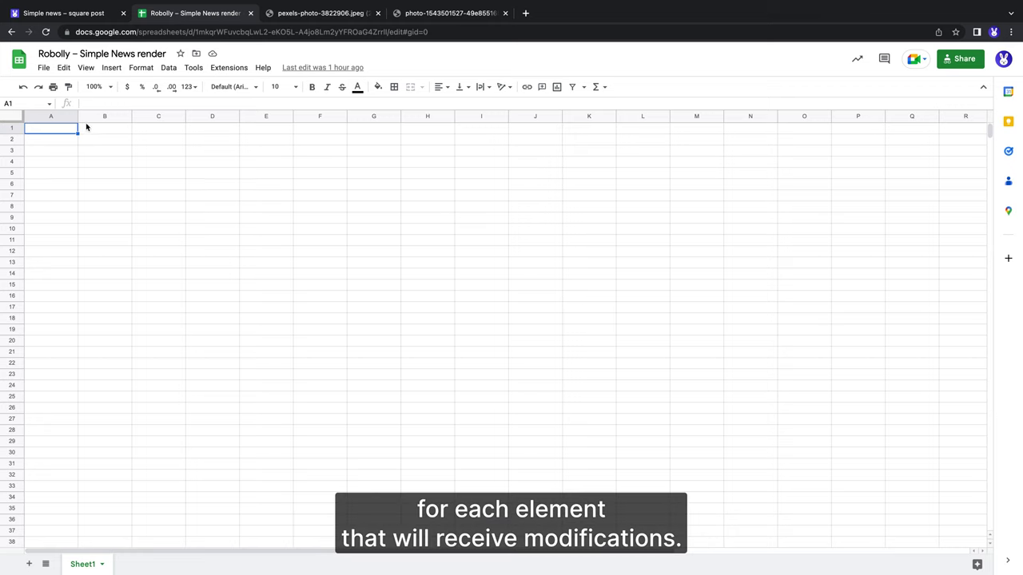
- Enter the headers title, label, photo and Robolly render link across cells A1 to D1
left_click(60, 132)
type("title")
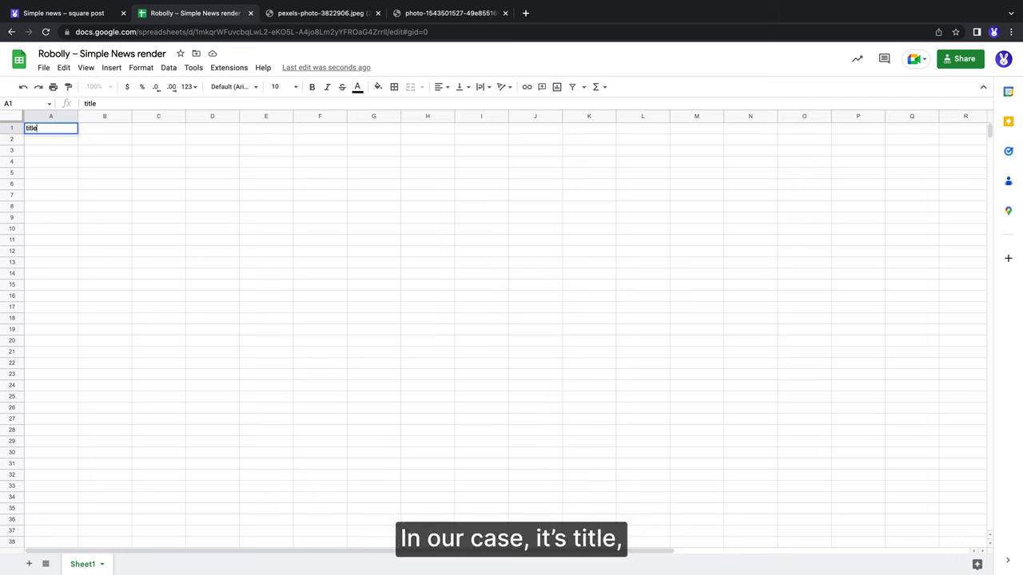
key("Tab")
type("label")
key("Tab")
type("pho")
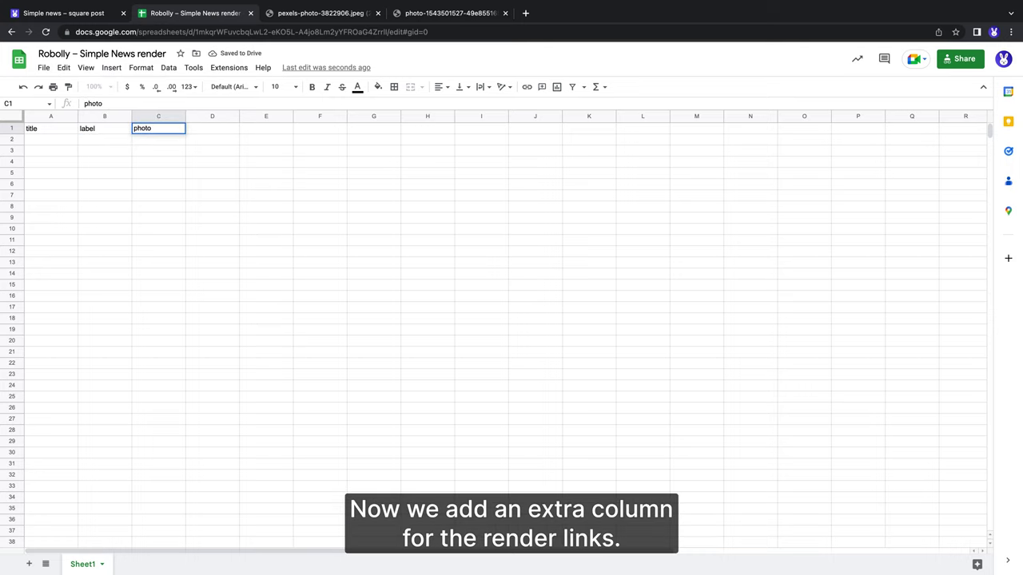
key("Tab")
type("Roboll")
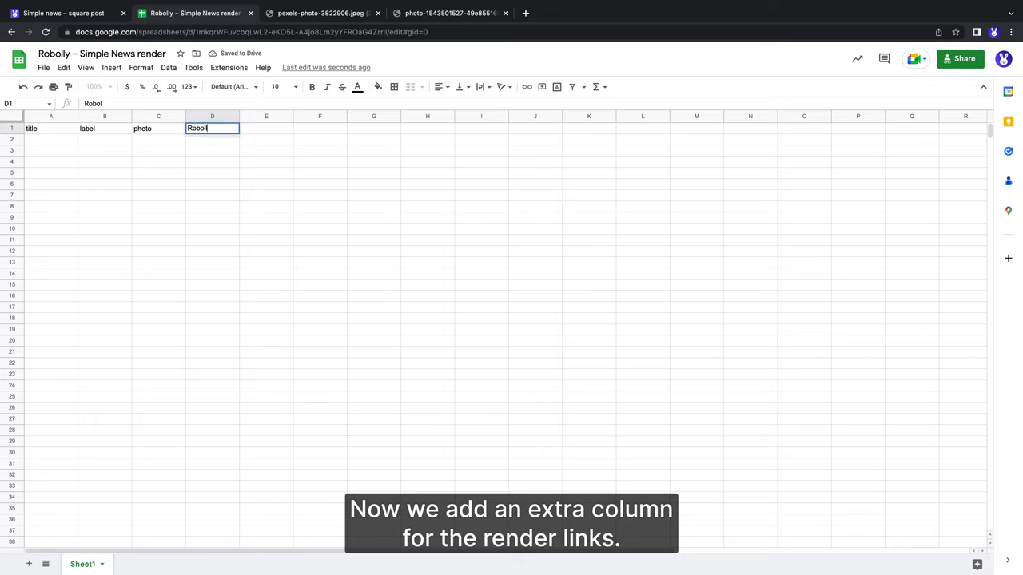
type("y render link")
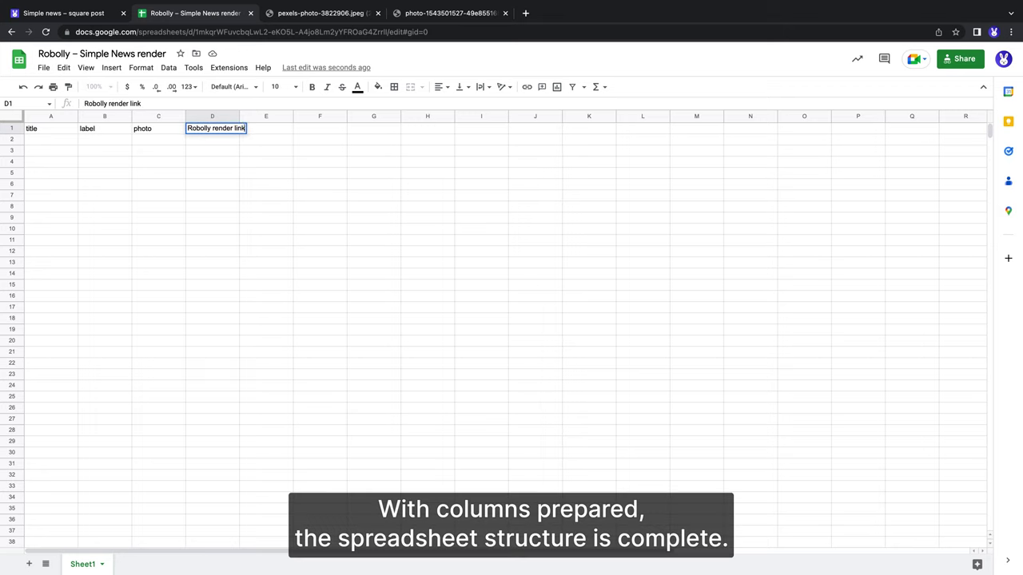
key("Return")
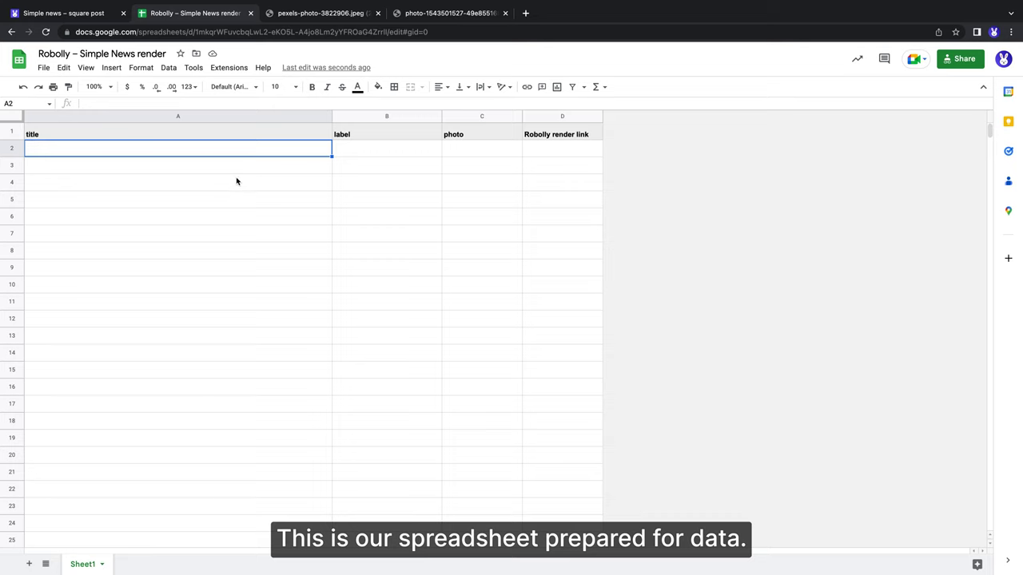
- Fill row 2 with the first news title, the productivity label and an Unsplash photo link
left_click(279, 149)
type("Guide to spending less time on the phone")
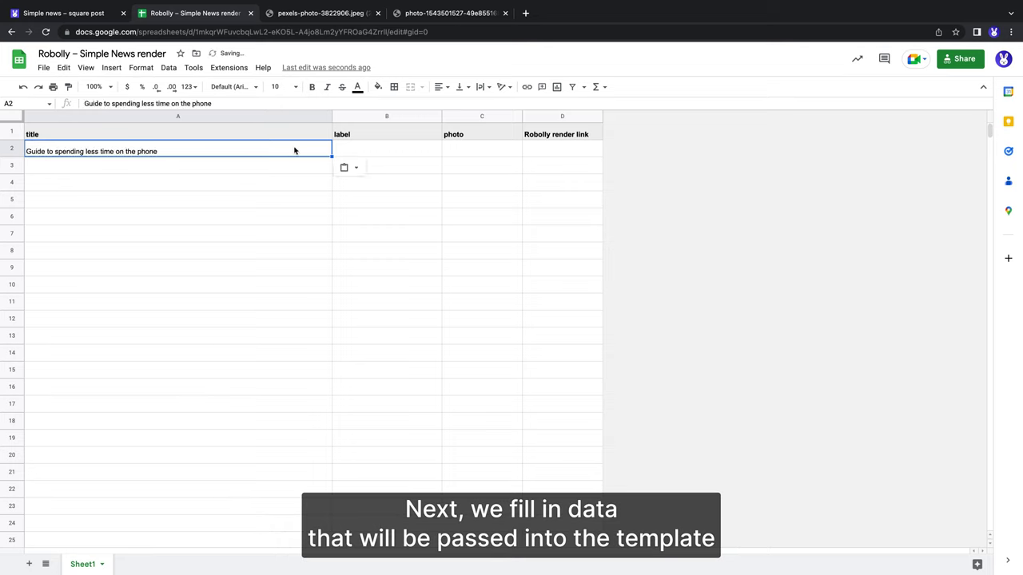
left_click(372, 147)
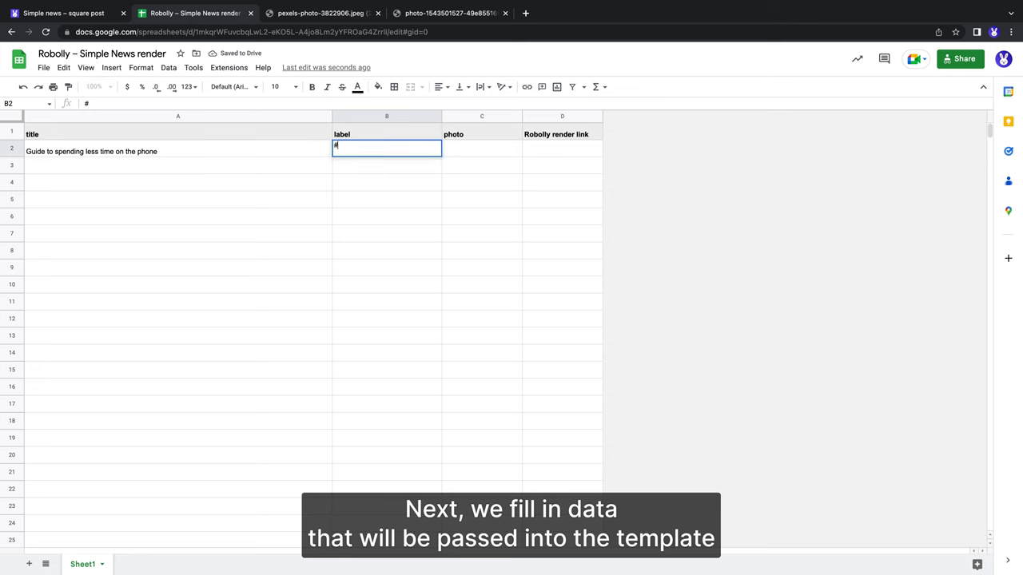
type("productivity")
key("Tab")
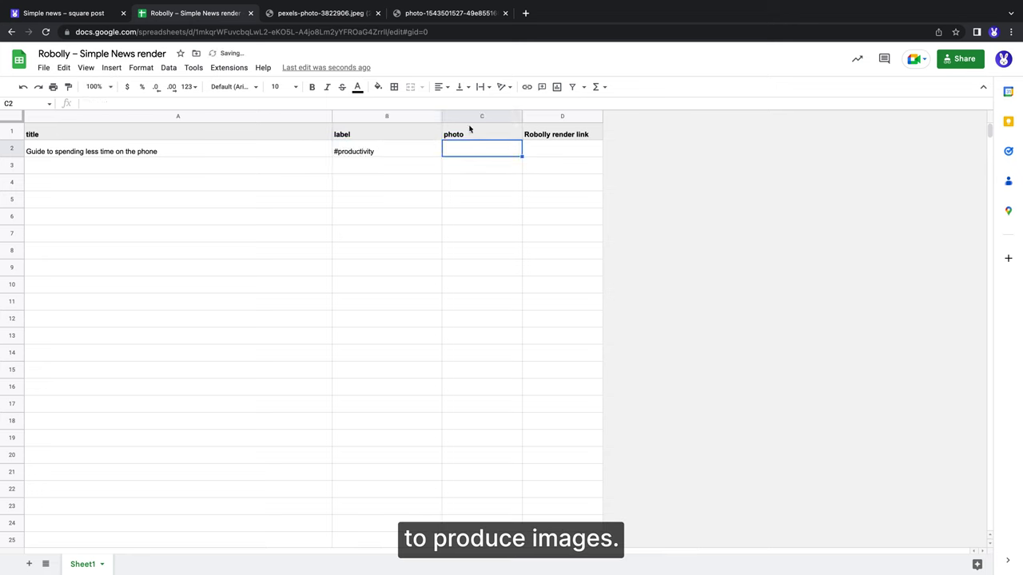
left_click(455, 14)
right_click(496, 266)
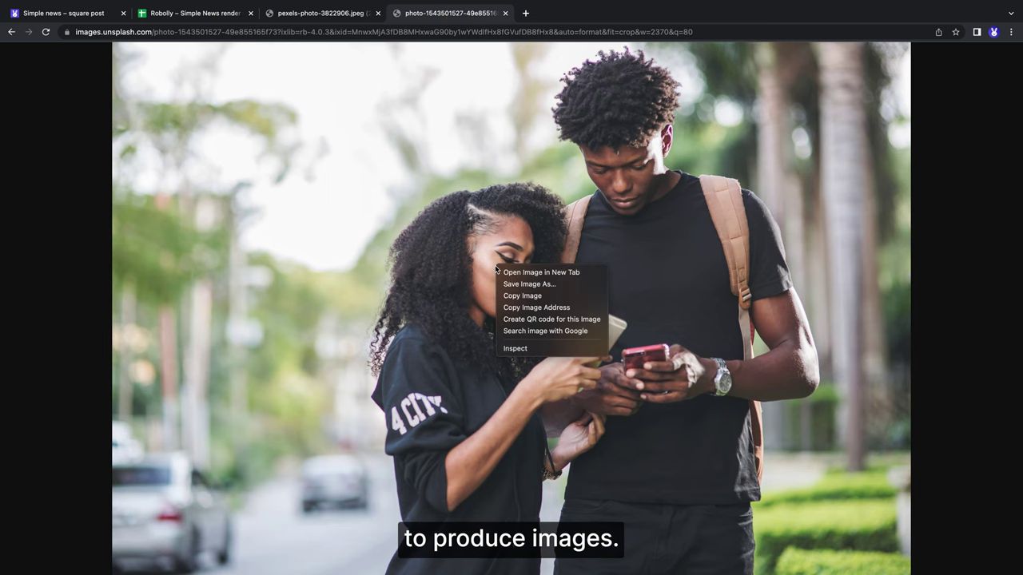
left_click(521, 308)
left_click(209, 13)
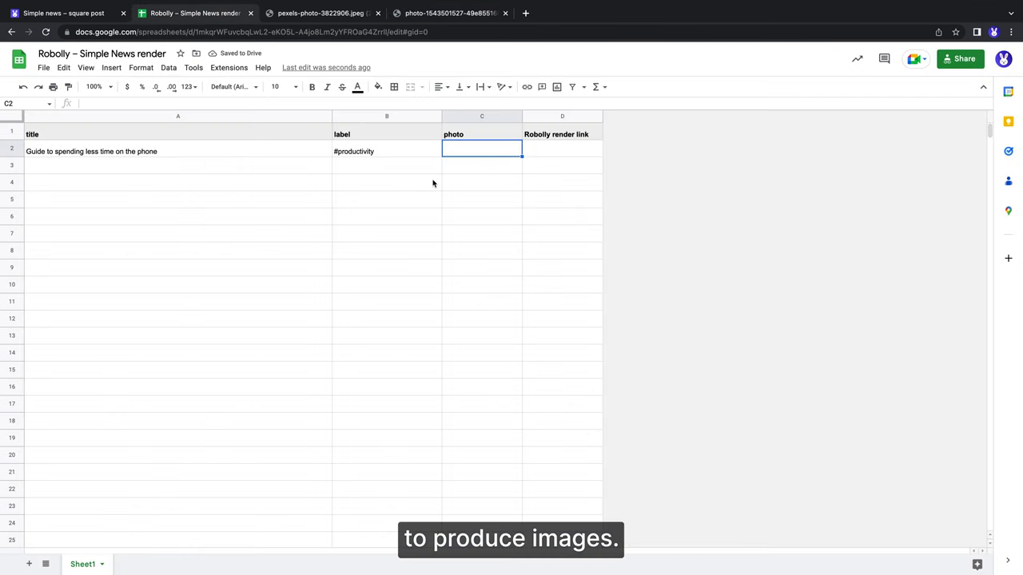
key("super+v")
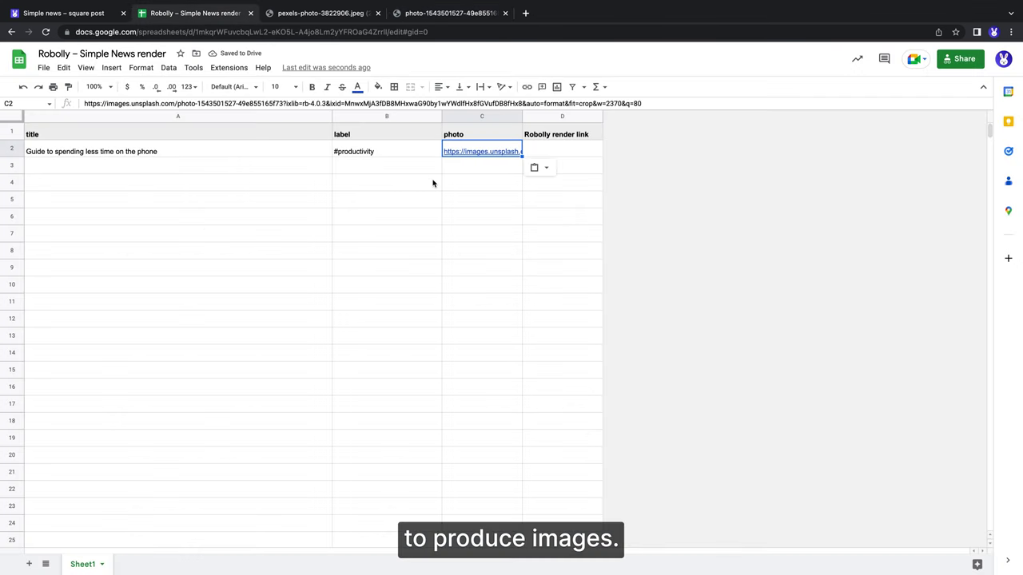
- Start row 3 with the yoga title and the #lifestyle label, then get a Pexels photo
left_click(136, 168)
key("super+v")
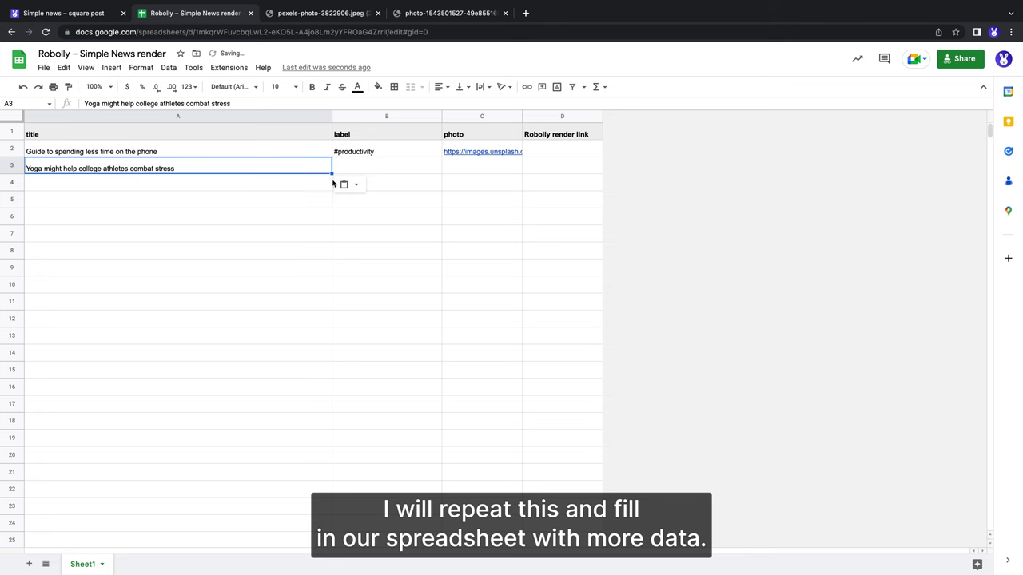
left_click(406, 165)
type("#lifestyle")
left_click(360, 17)
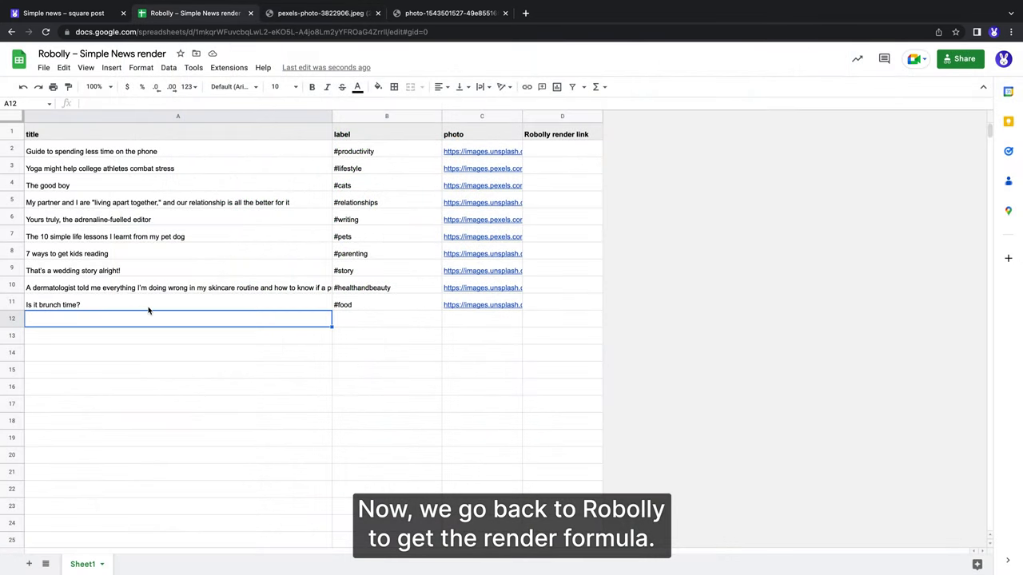
- In Robolly's sheet wizard, assign title to A, label to B, photo to C and copy the formula
left_click(101, 16)
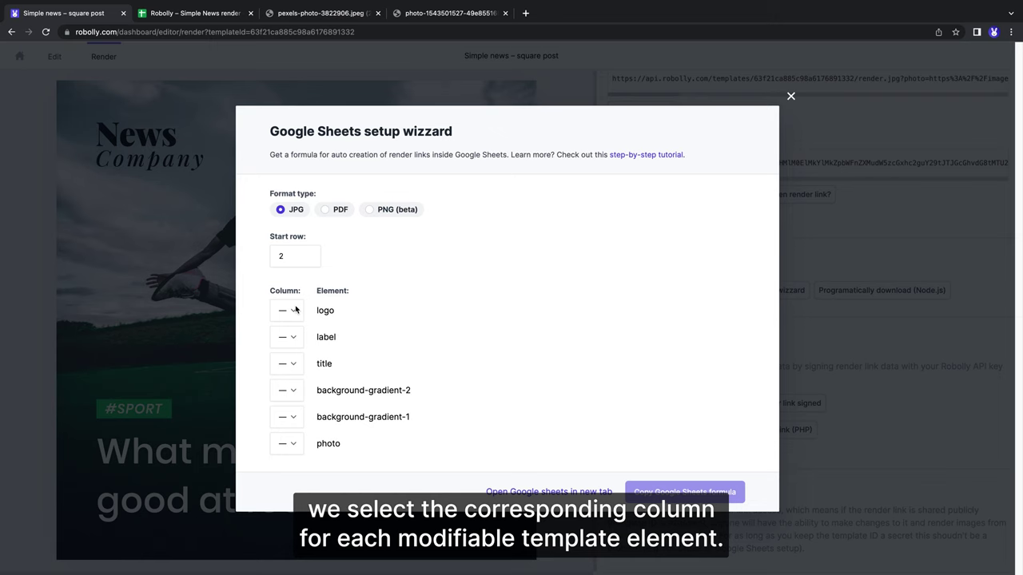
left_click(293, 364)
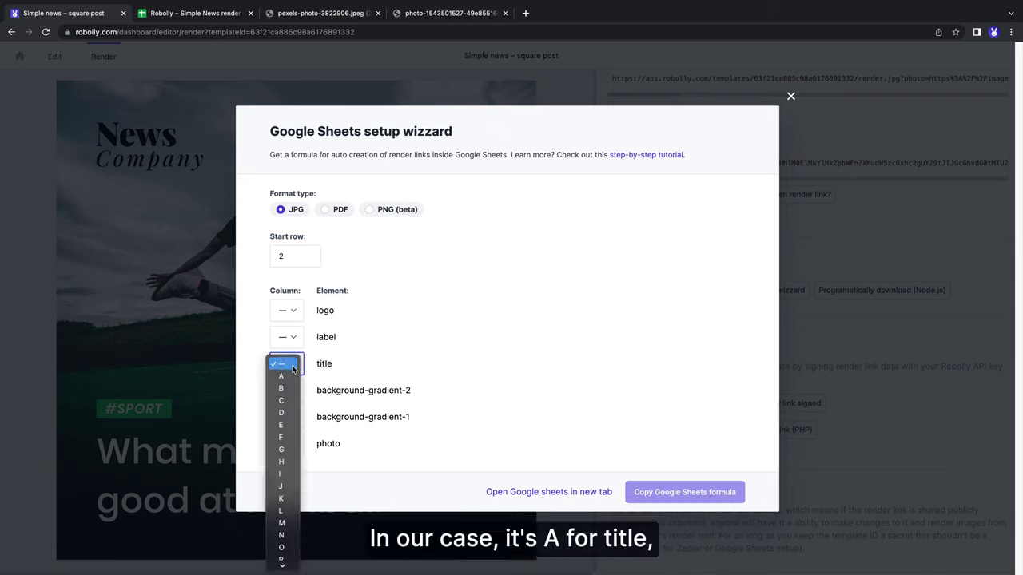
left_click(290, 376)
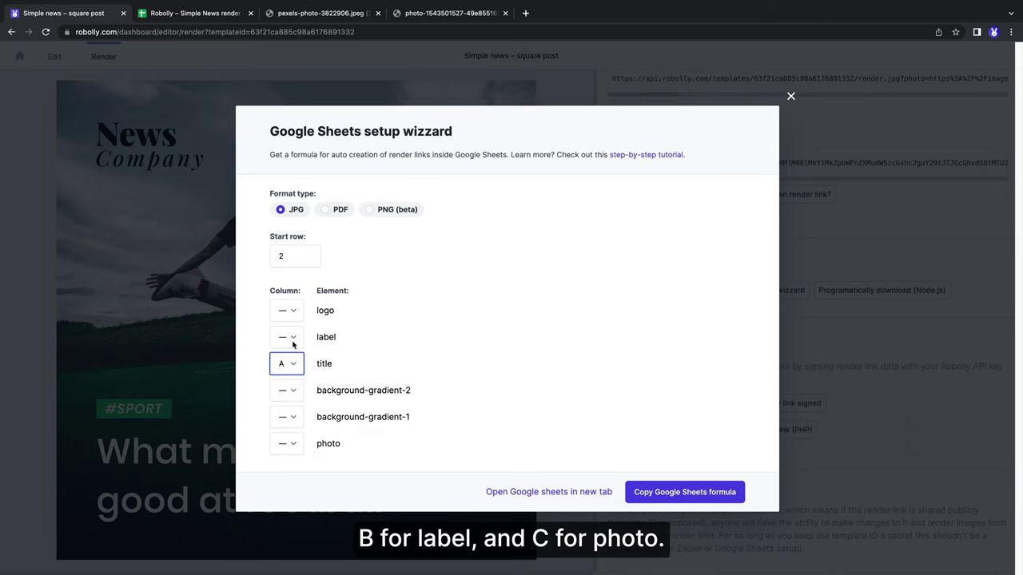
left_click(292, 343)
left_click(287, 361)
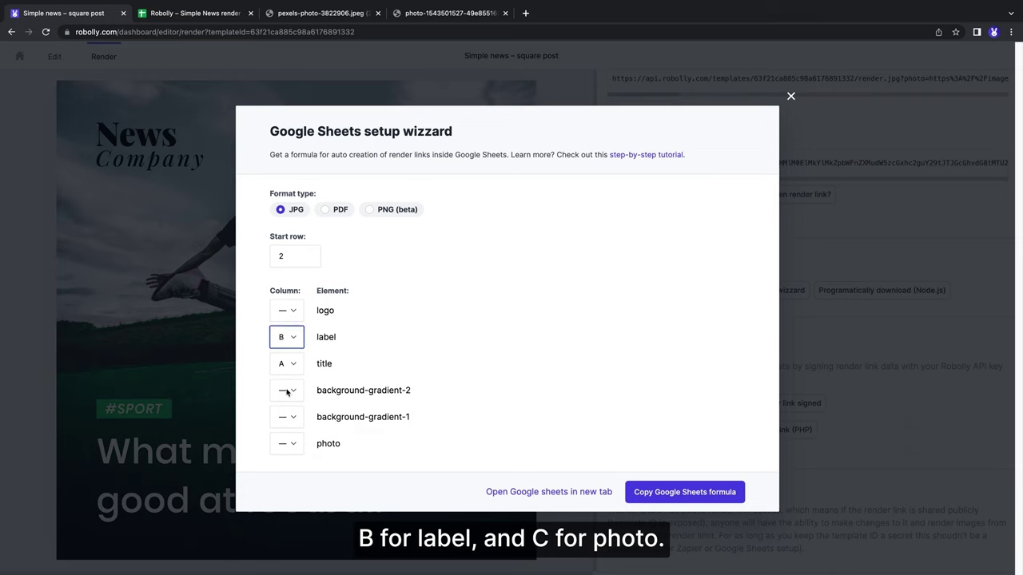
left_click(286, 443)
left_click(283, 483)
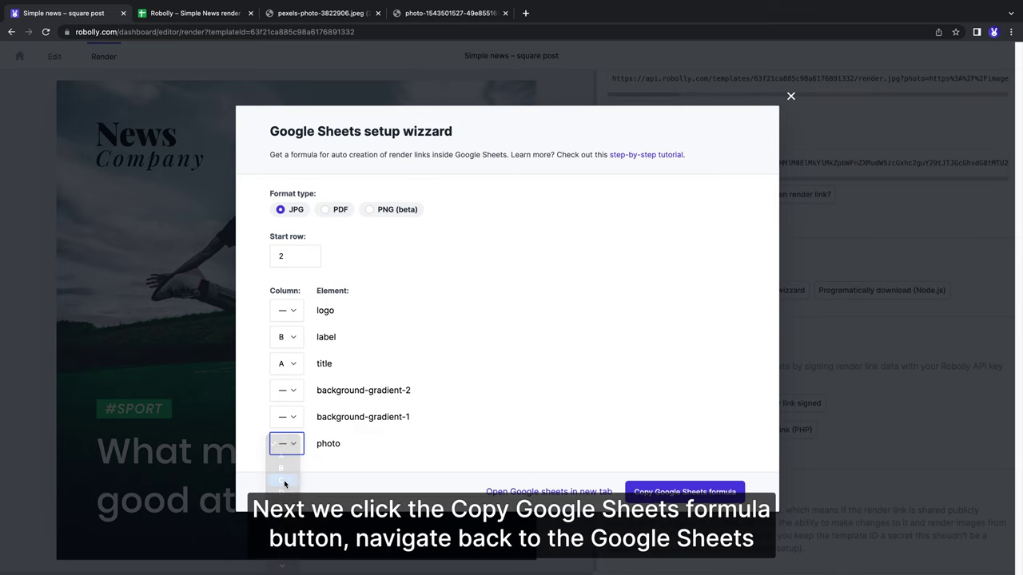
left_click(651, 492)
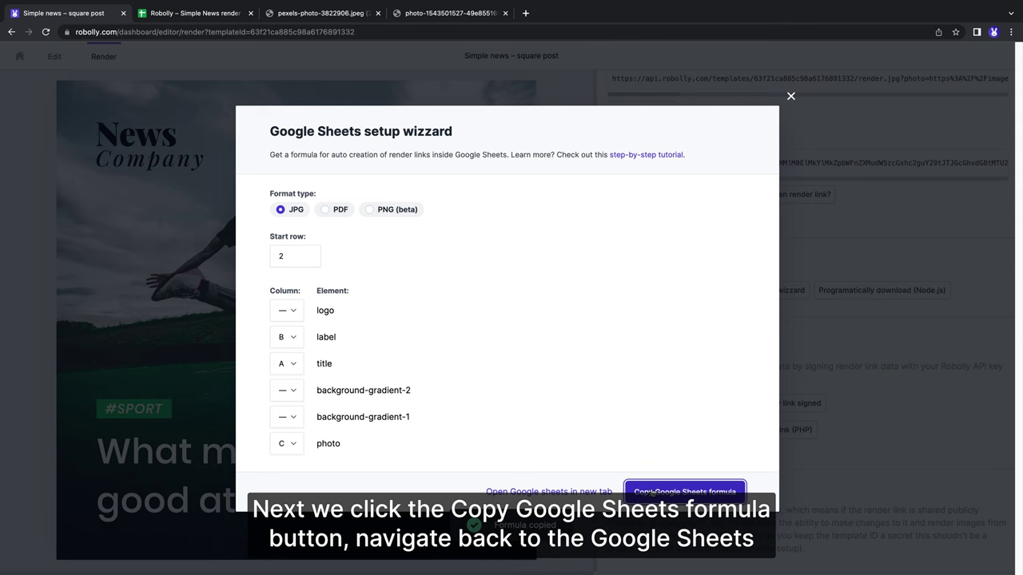
- Paste the Robolly render-link formula into D2 and fill it down to D11
left_click(207, 14)
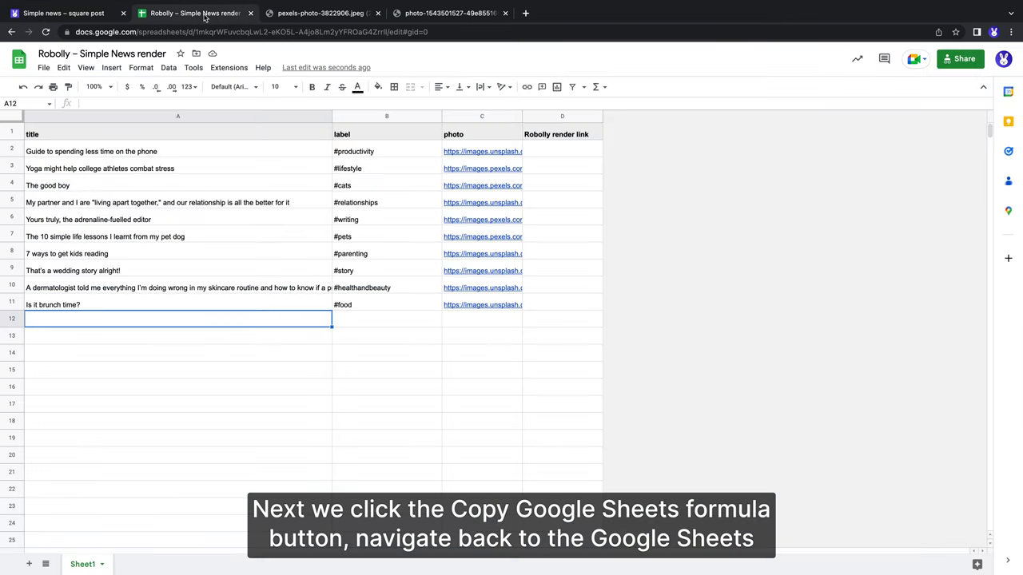
left_click(562, 152)
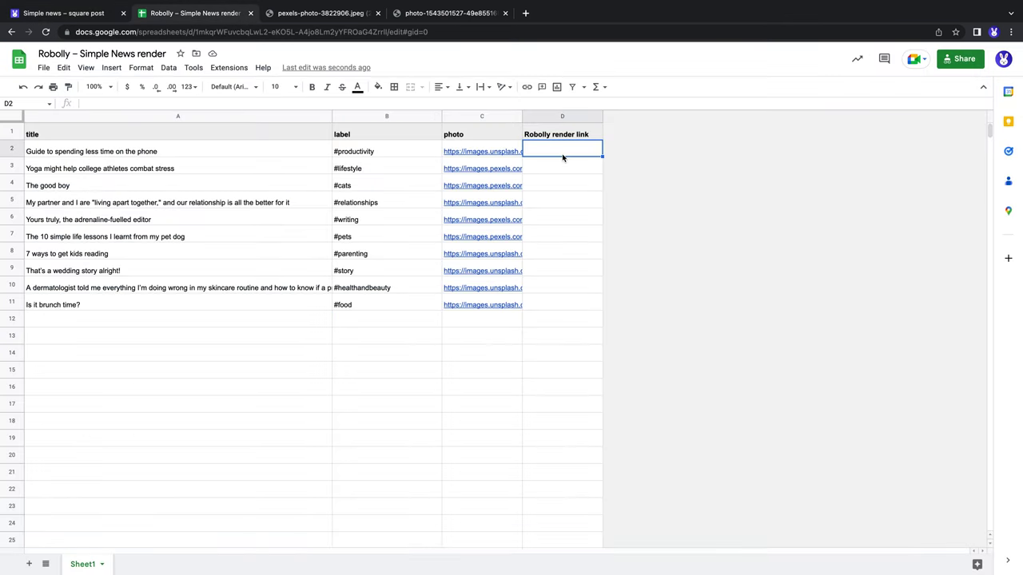
key("super+v")
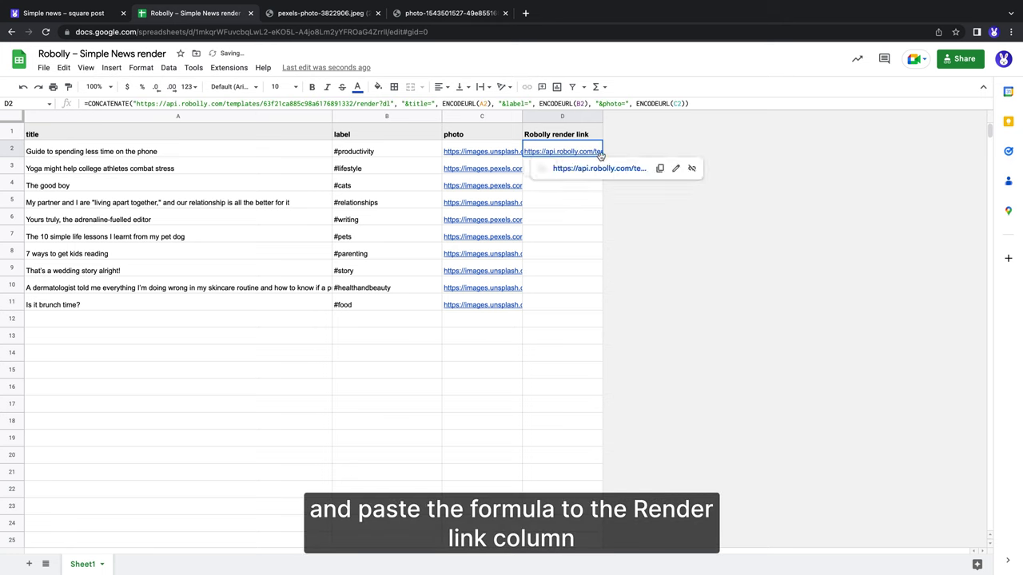
left_click_drag(603, 159, 591, 304)
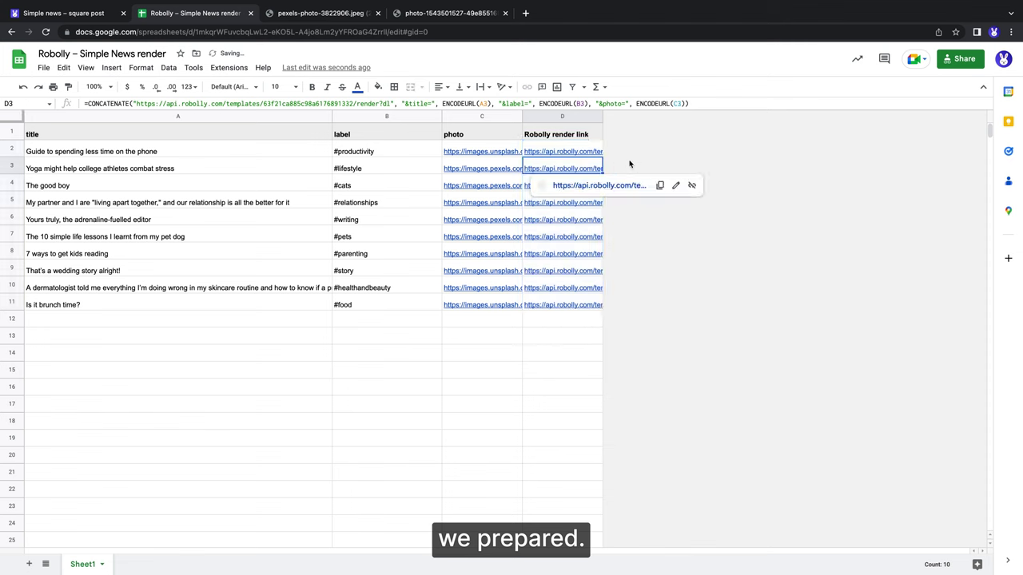
key("Down")
left_click(591, 153)
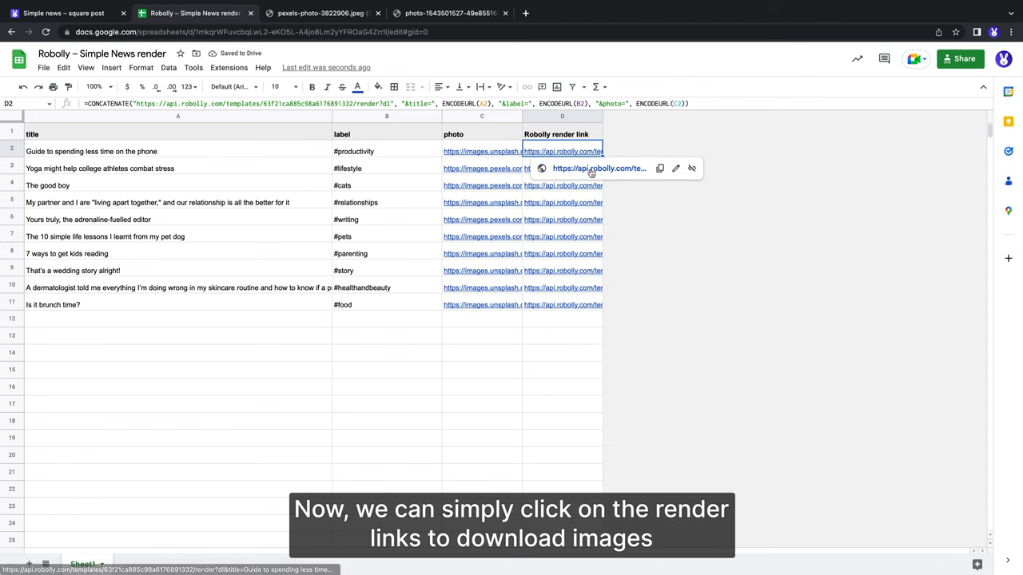
- Open the render links in rows 2, 3 and 4 to render and download the news images
left_click(592, 170)
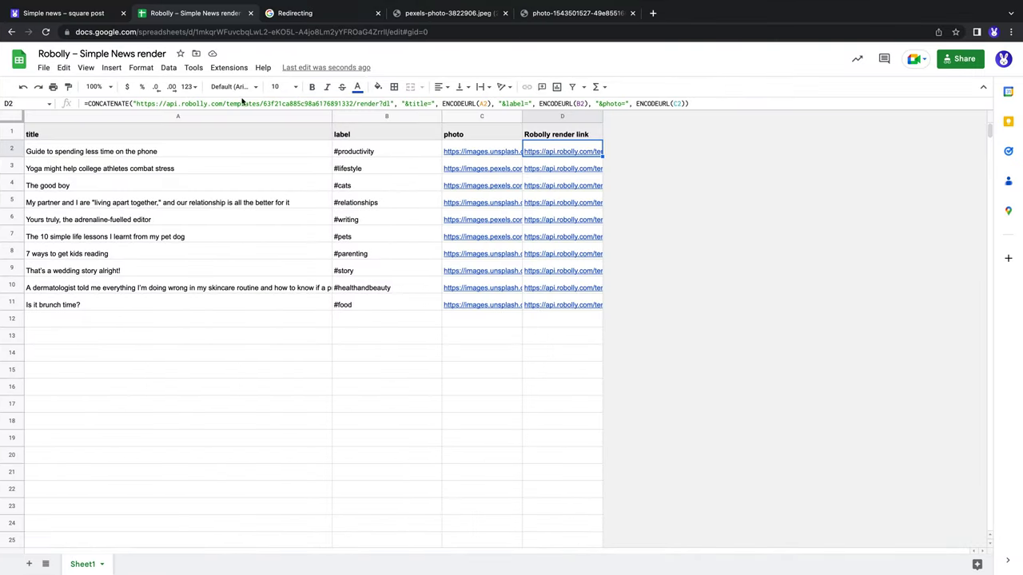
left_click(592, 185)
left_click(541, 185)
left_click(591, 203)
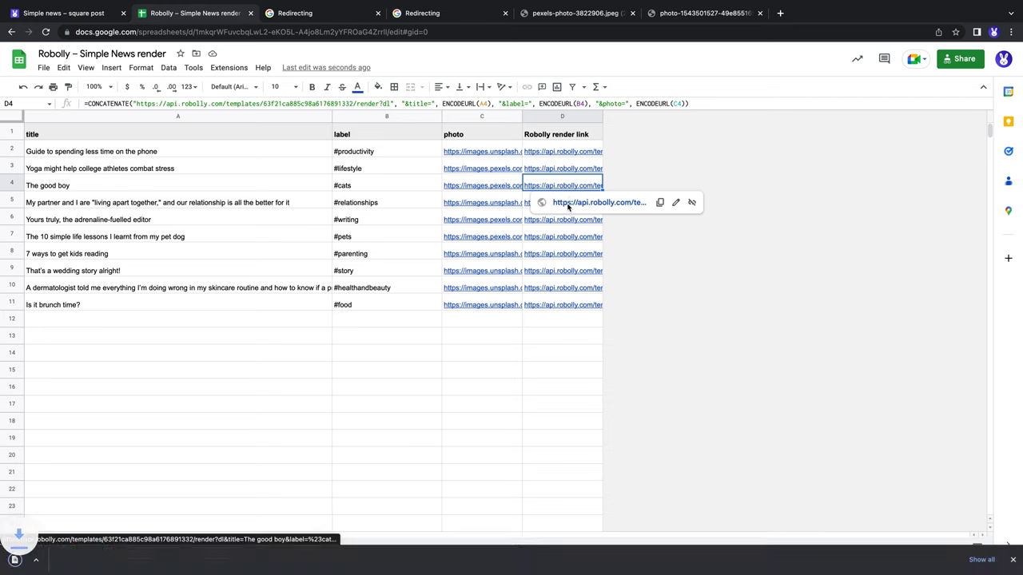